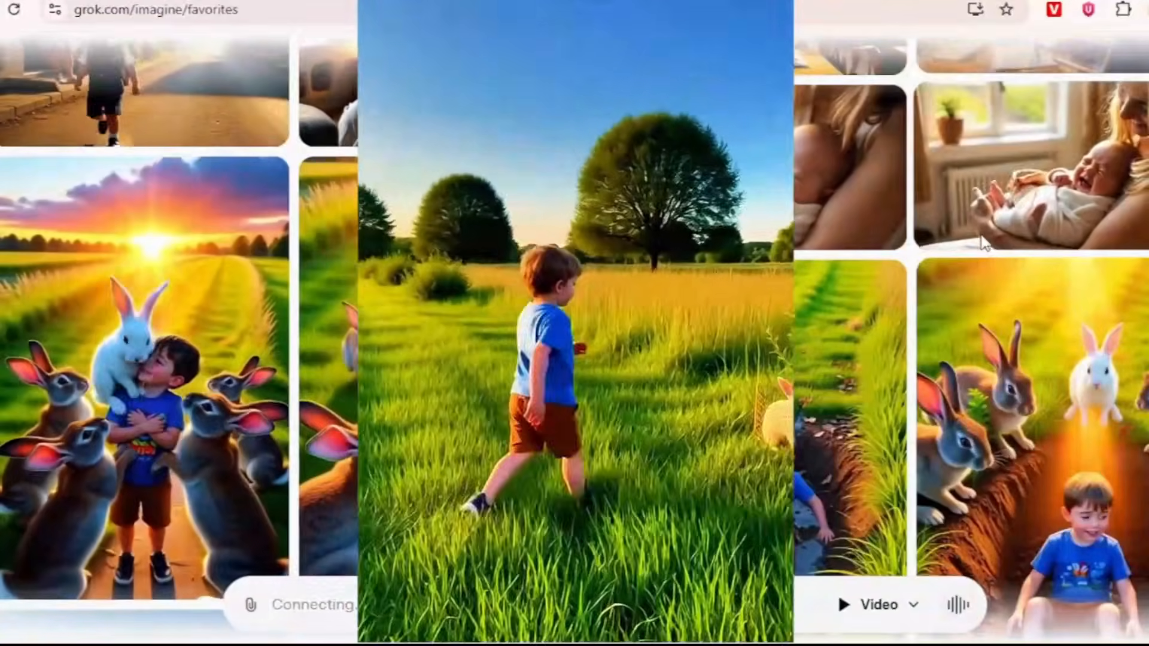
# Step: Look through the images and videos saved in the Imagine favorites gallery
pyautogui.scroll(-6, 984, 242)
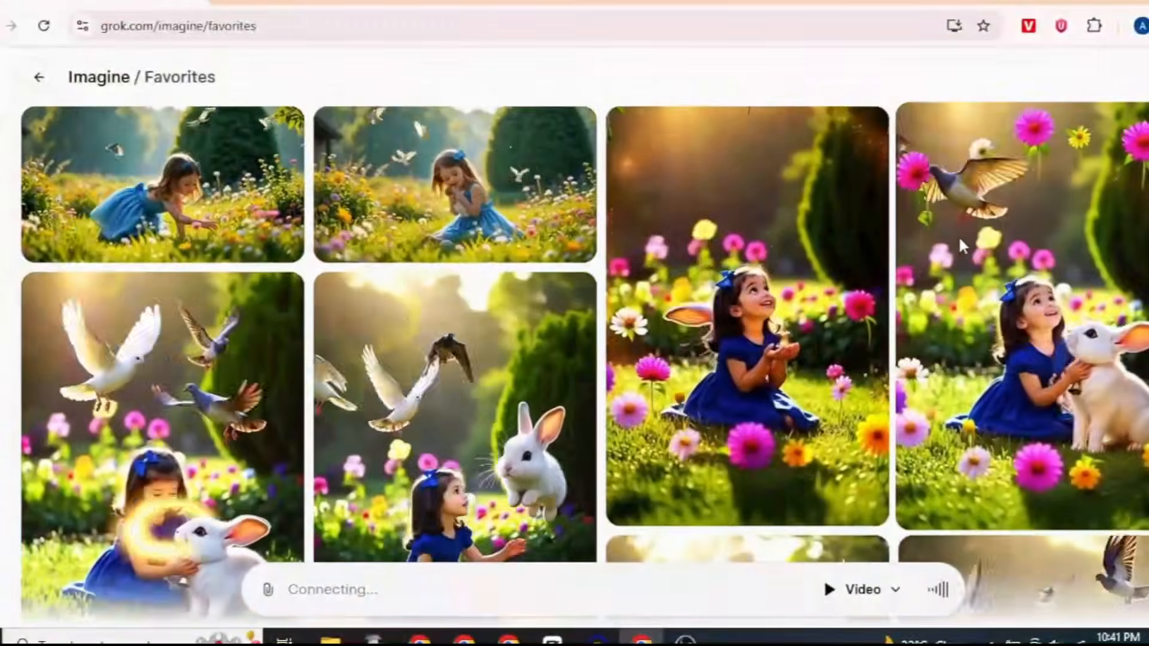
pyautogui.scroll(-15, 959, 242)
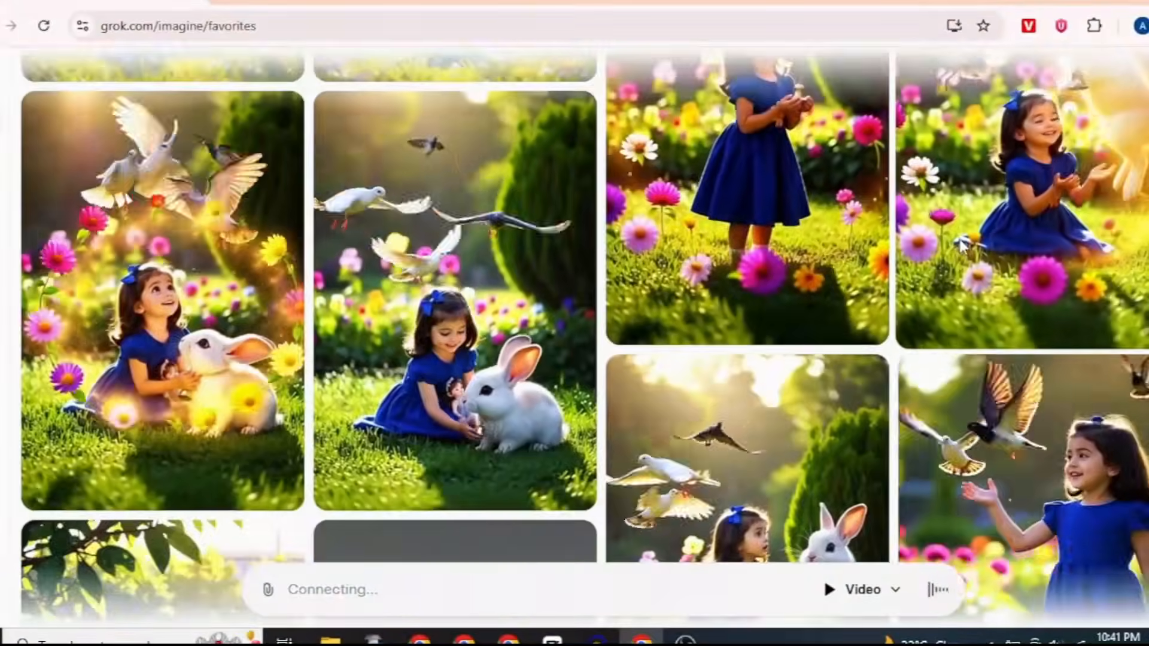
pyautogui.scroll(-20, 961, 245)
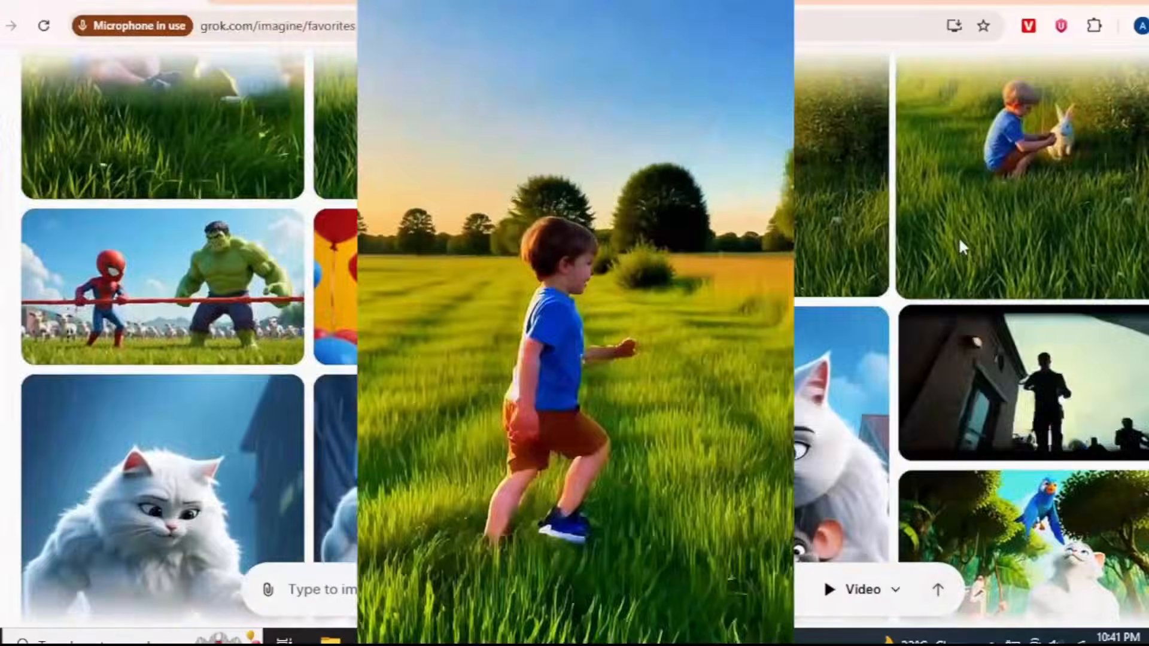
pyautogui.scroll(20, 957, 236)
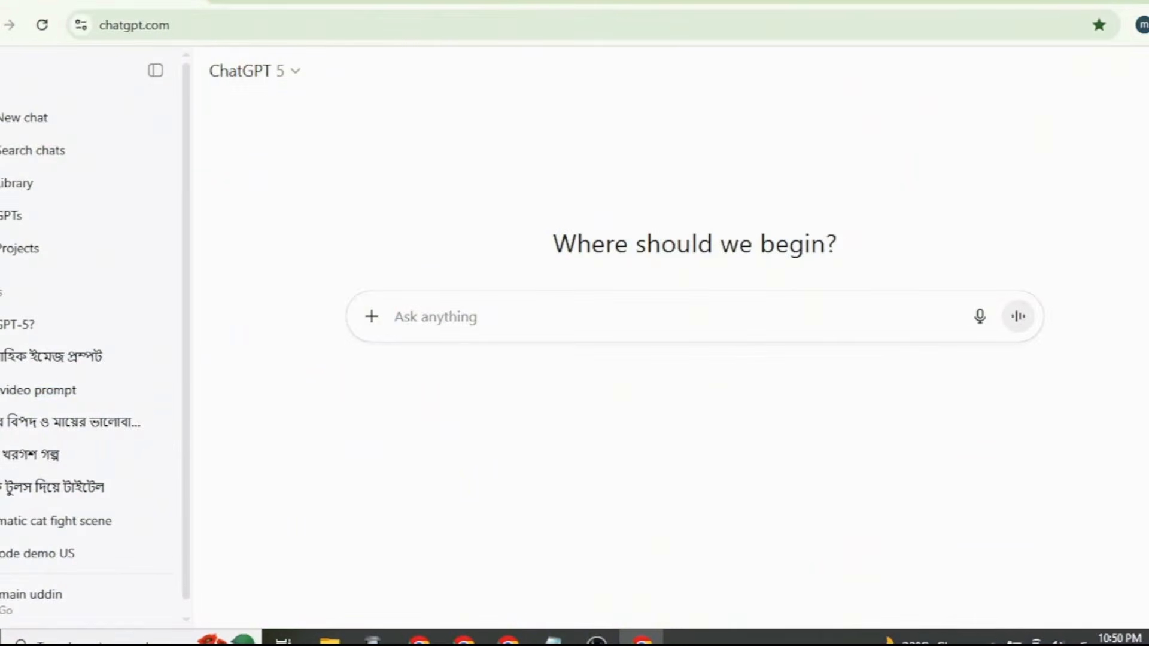
# Step: Switch to Bangla input and ask ChatGPT "আমাকে ৬০ সেকন্ডের মধ্যে একটি ছোট বাচ্চা মেয়ে ও একটি খরগশের গল্প লিখে দাও"
pyautogui.click(1001, 634)
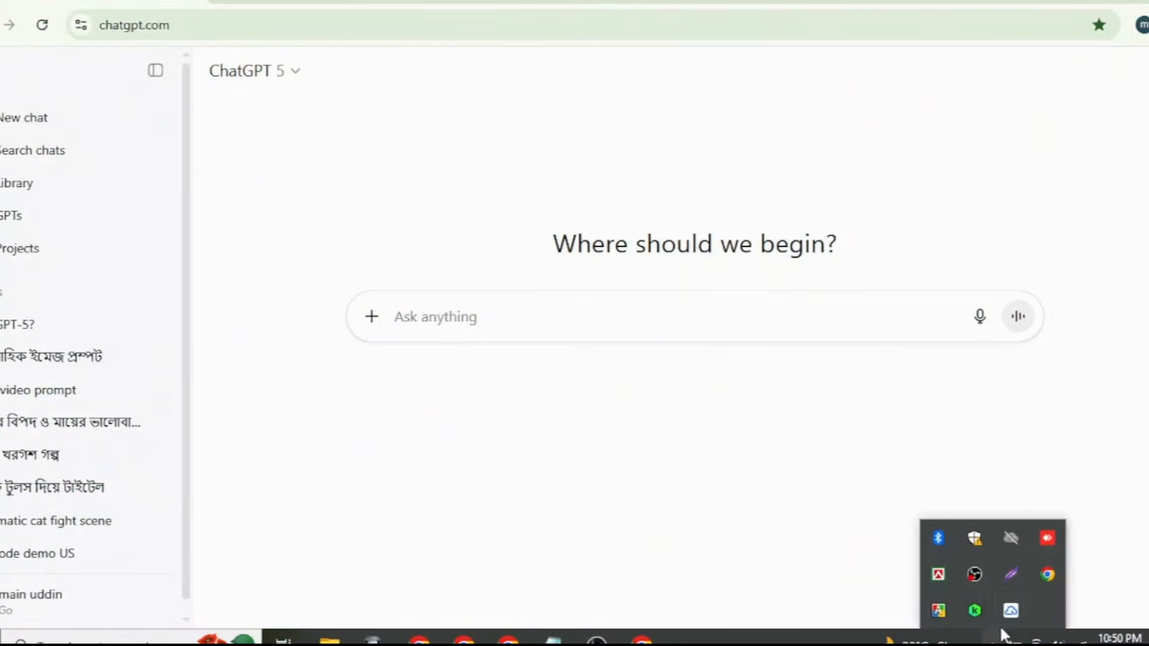
pyautogui.click(938, 608)
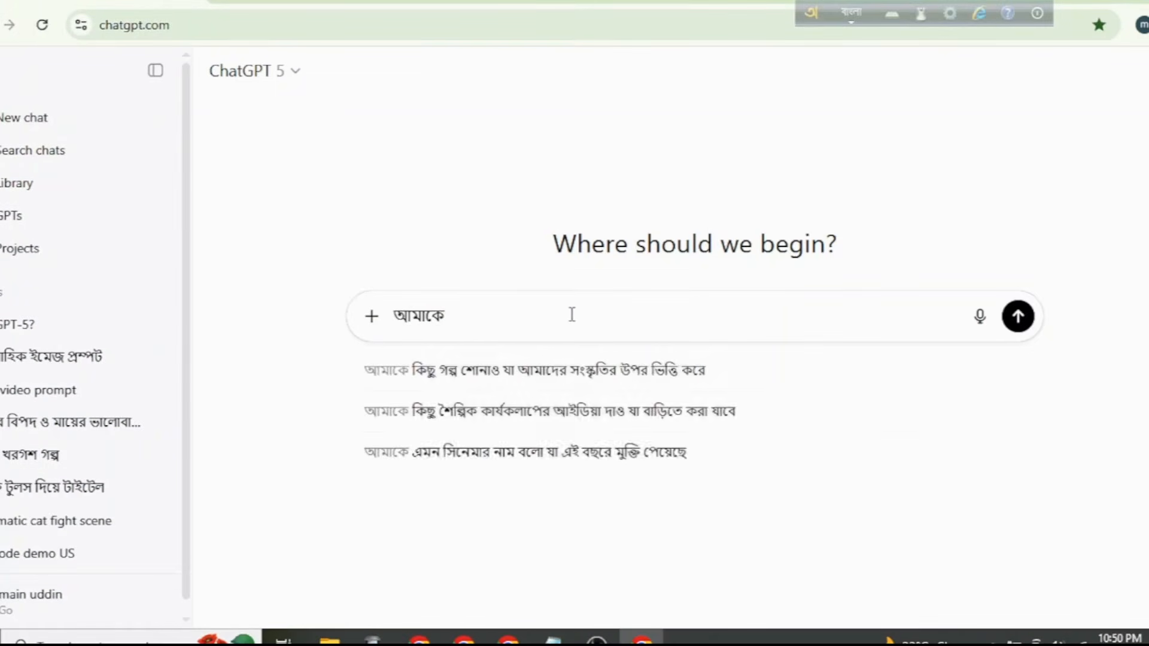
pyautogui.write('কেন্ডের মধ্যে একটি ছোট ')
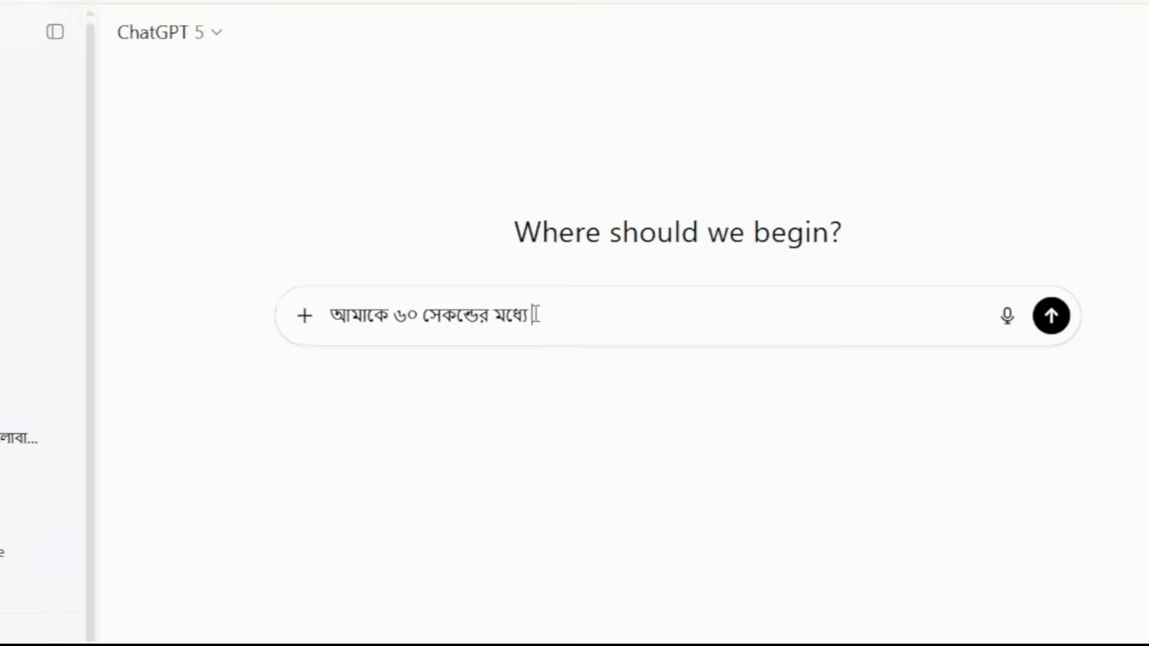
pyautogui.write('বাচ্চা মেয়ে ও একটি খরগশের গল্প লিখে দাও')
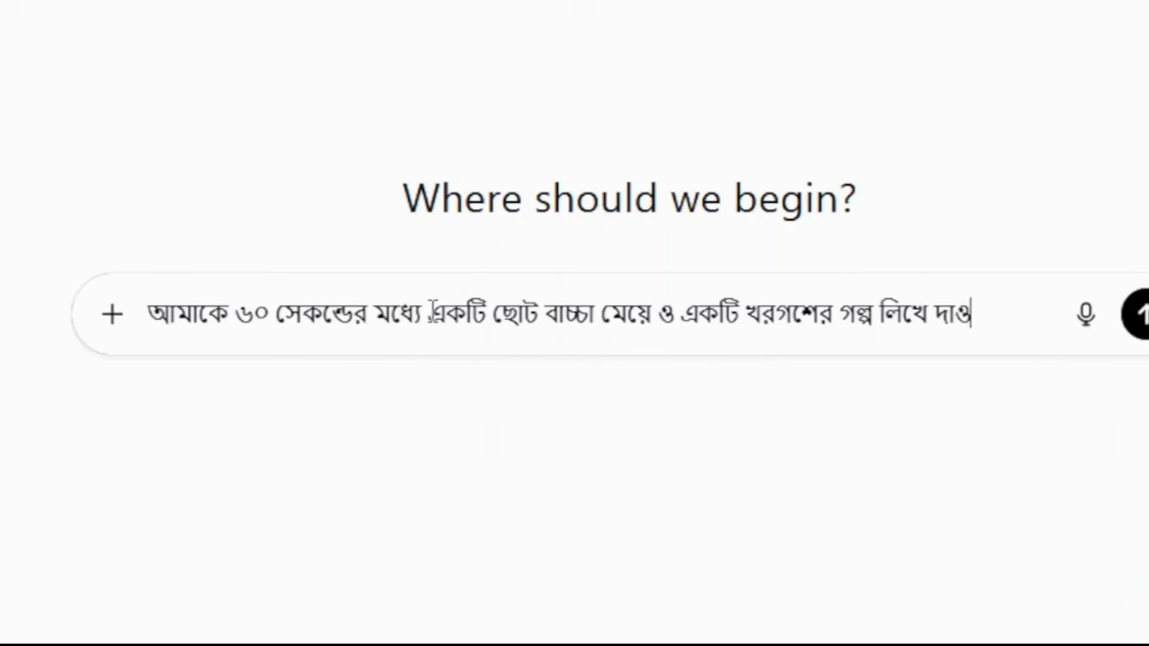
pyautogui.hotkey('ctrl', 'a')
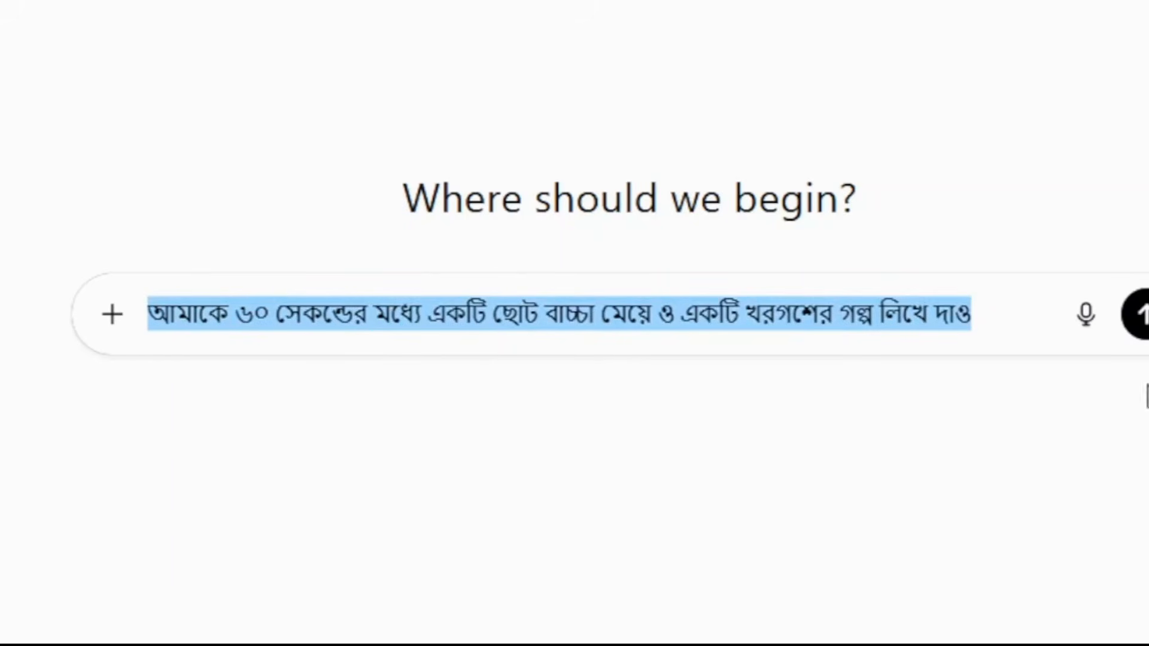
pyautogui.click(1143, 326)
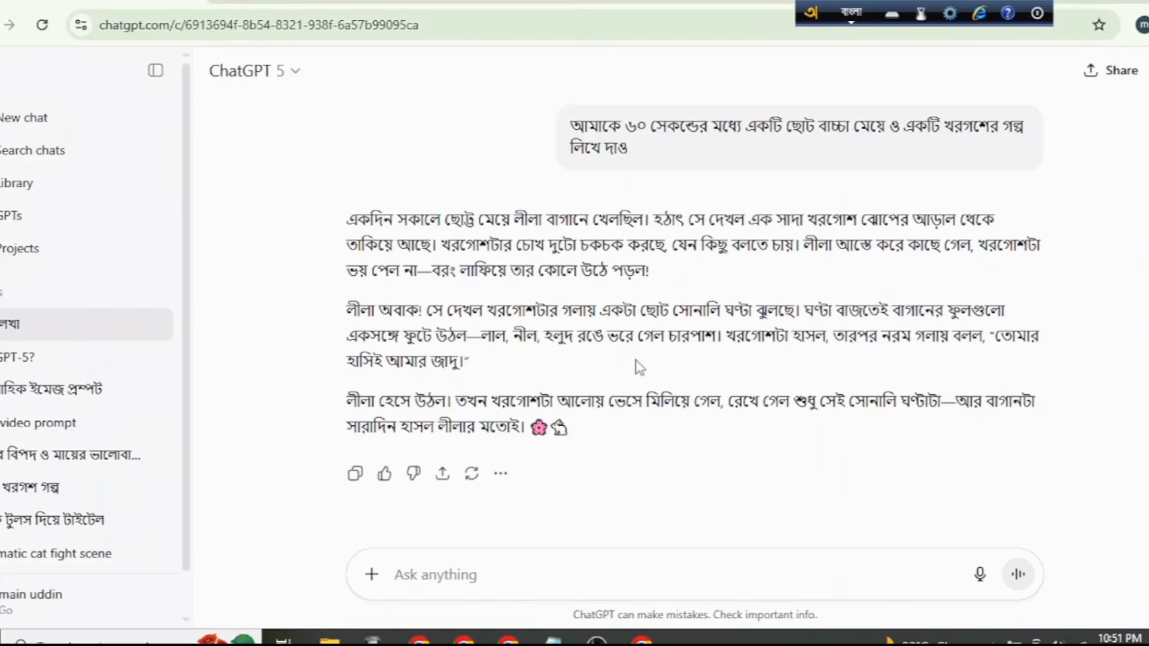
# Step: Send the follow-up request "এই গল্পের প্রতিটি সিনের জন্য ইমেজ প্রমট দাও। মনে রাখতে হবে, একটা সিনের শেষের থেকে পরবর্তী সিনের শুরুর সাথে সংযুক্ত রাখো"
pyautogui.moveTo(386, 235); pyautogui.dragTo(616, 380)
pyautogui.moveTo(658, 411); pyautogui.dragTo(668, 429)
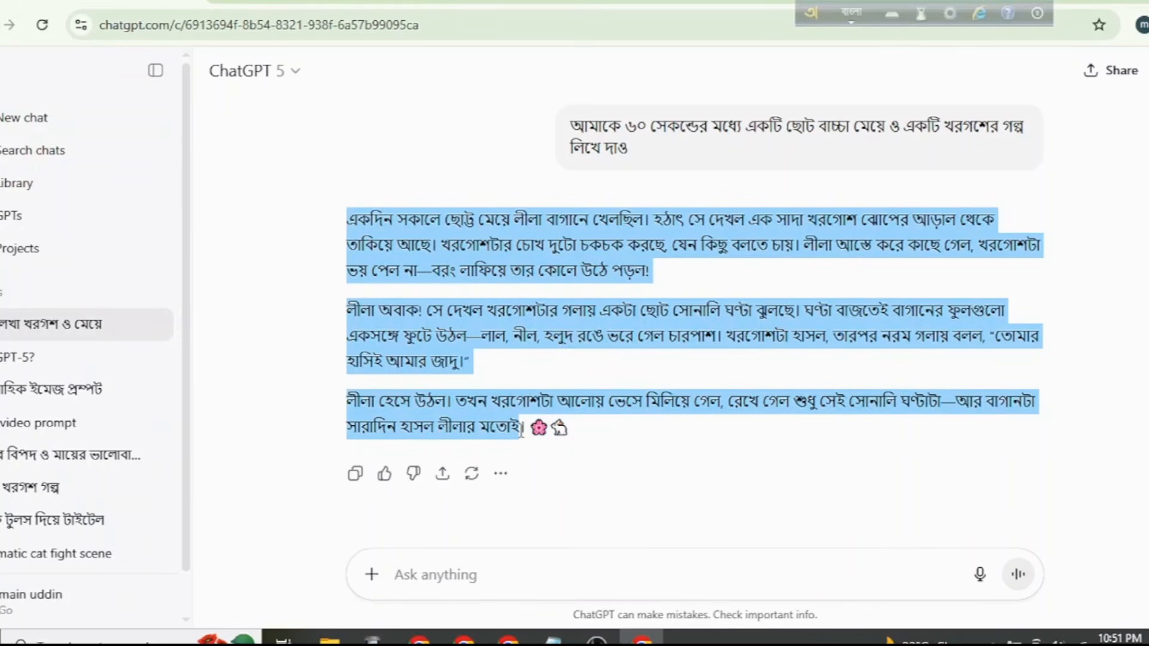
pyautogui.click(566, 572)
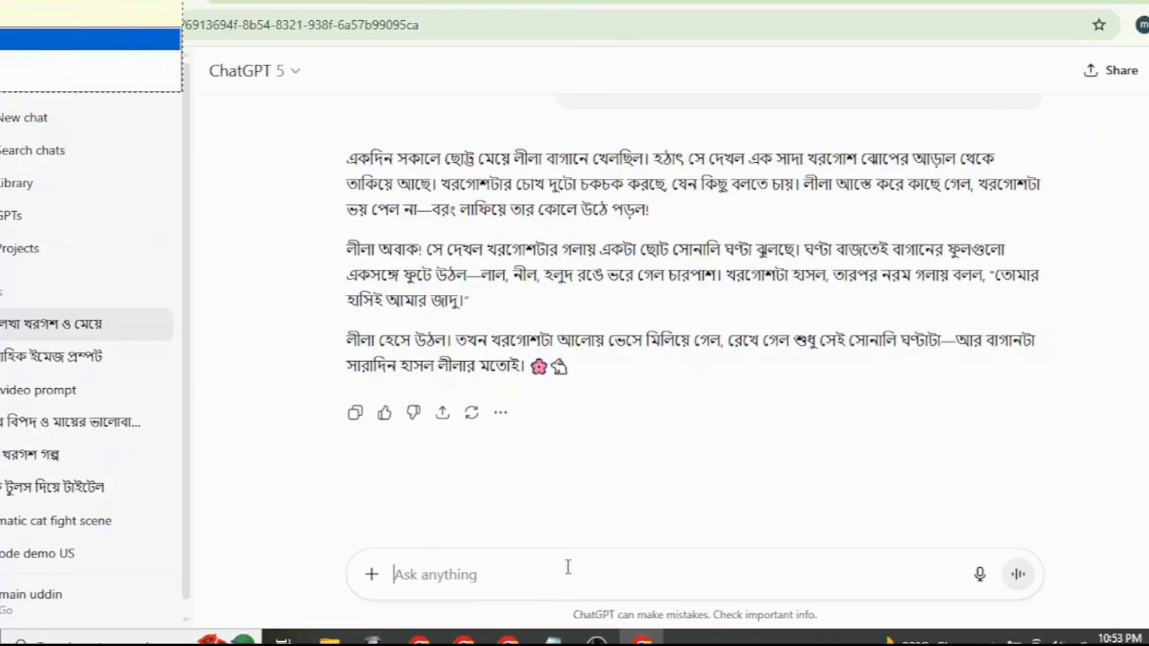
pyautogui.write('এই গল্পের প্রতিটি সিনের জন্য ইমেজ প্রমট দাও। মনে রাখতে হবে একটা সিনের শেষের থেকে')
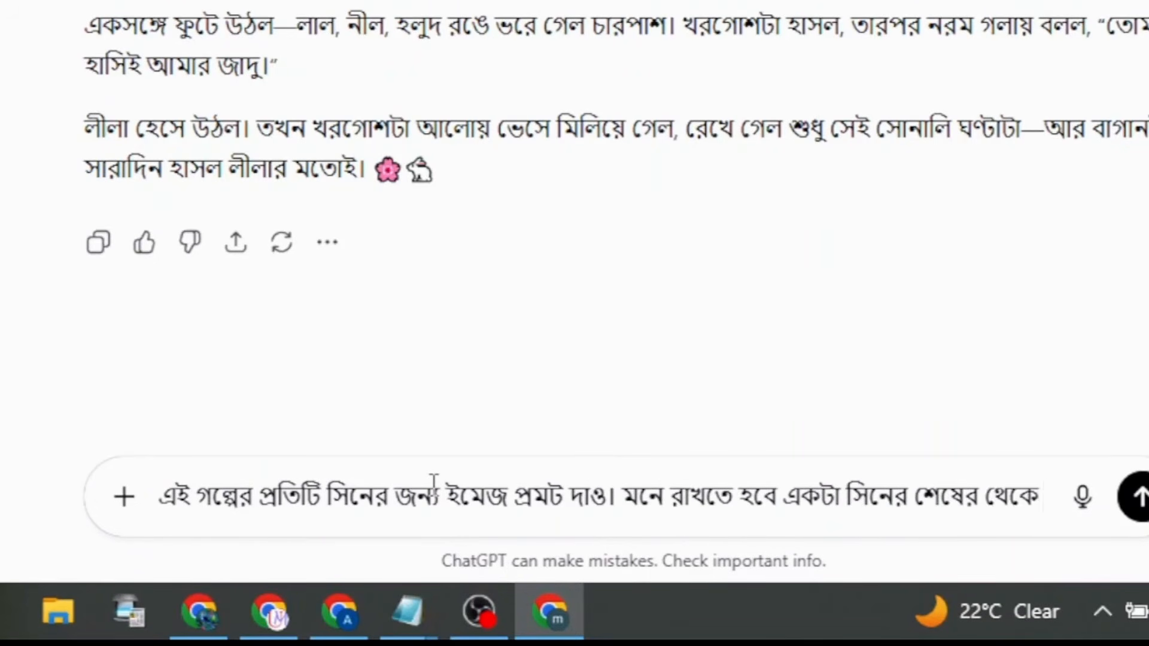
pyautogui.write('পরবর্তী সিনের স')
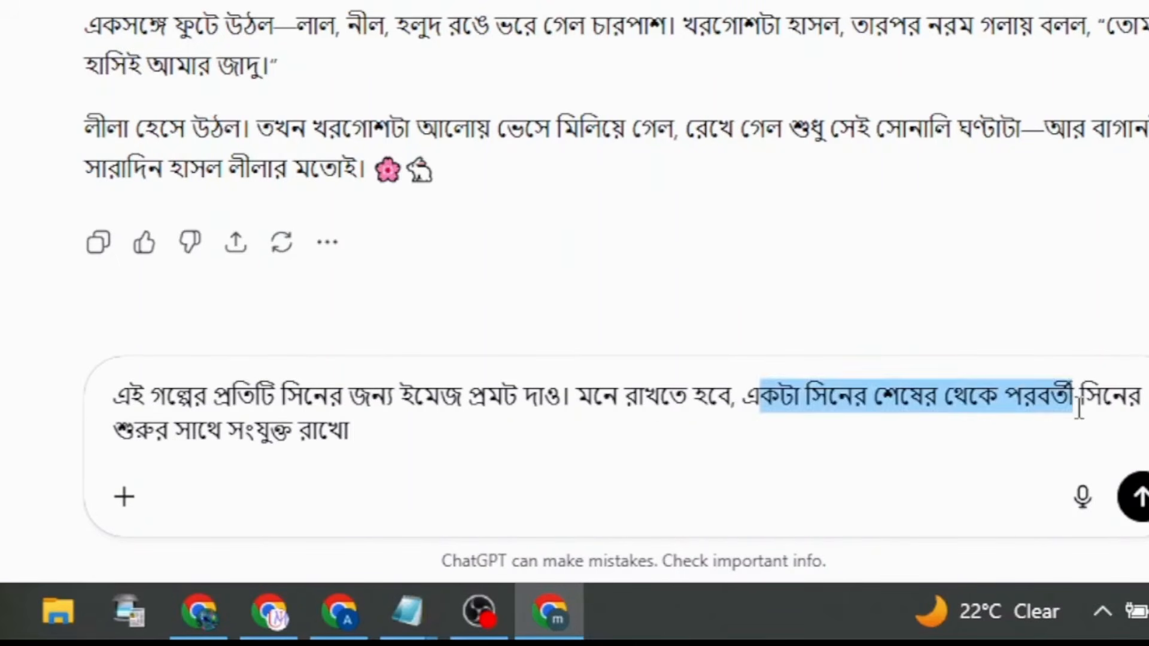
pyautogui.press('Return')
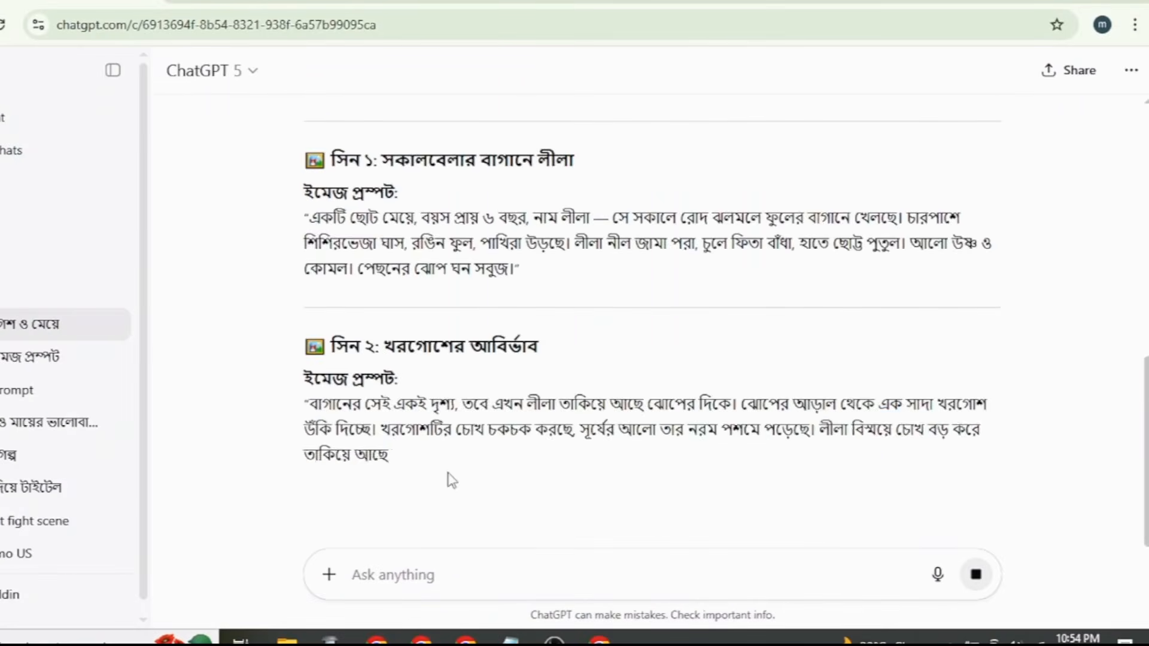
# Step: Request the scene image prompts in English with the message "english e daw"
pyautogui.scroll(10, 451, 479)
pyautogui.click(416, 574)
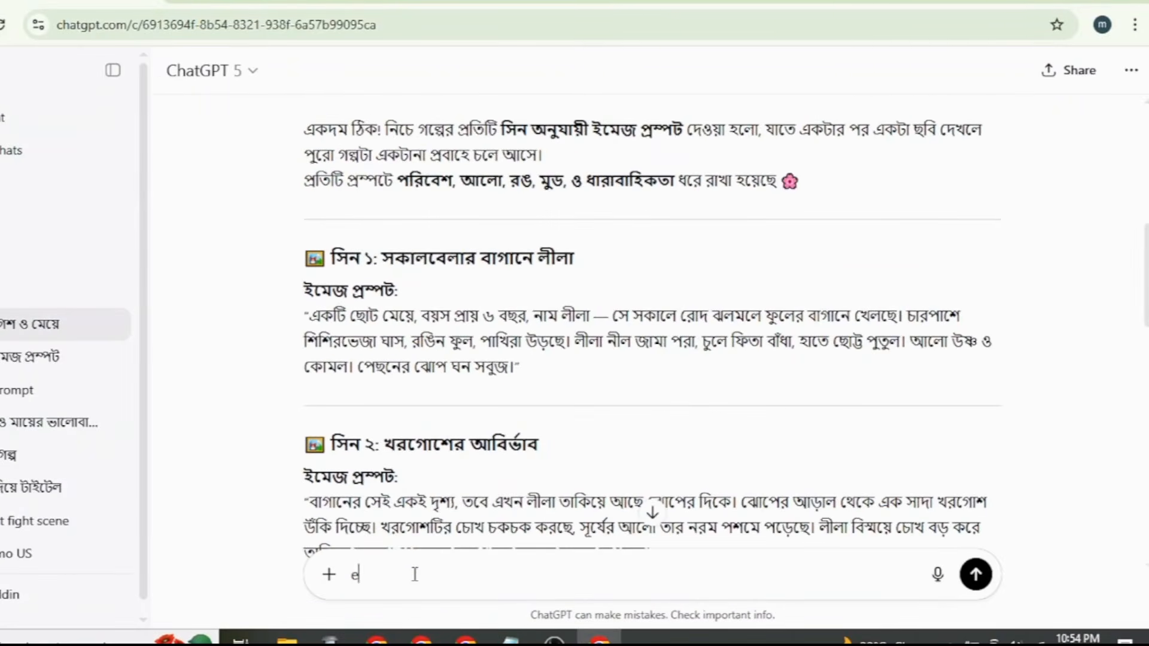
pyautogui.press('Return')
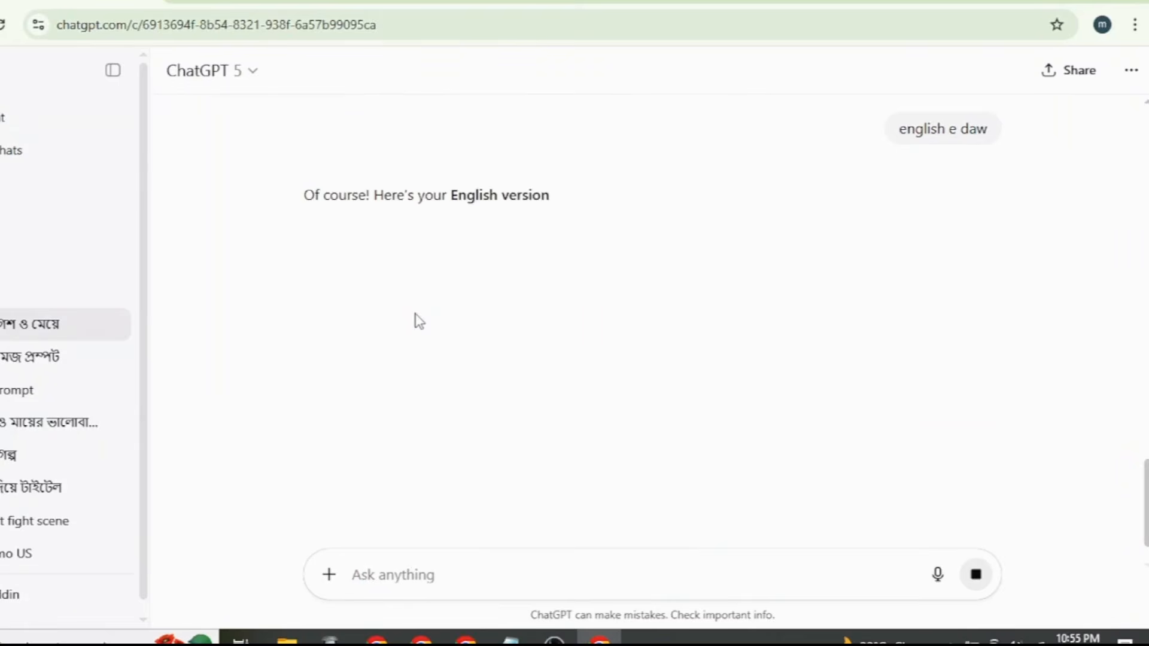
# Step: Read through the Bangla and English image prompts for each scene of the story
pyautogui.scroll(-4, 429, 352)
pyautogui.moveTo(308, 218); pyautogui.dragTo(712, 417)
pyautogui.scroll(-6, 644, 353)
pyautogui.scroll(12, 649, 354)
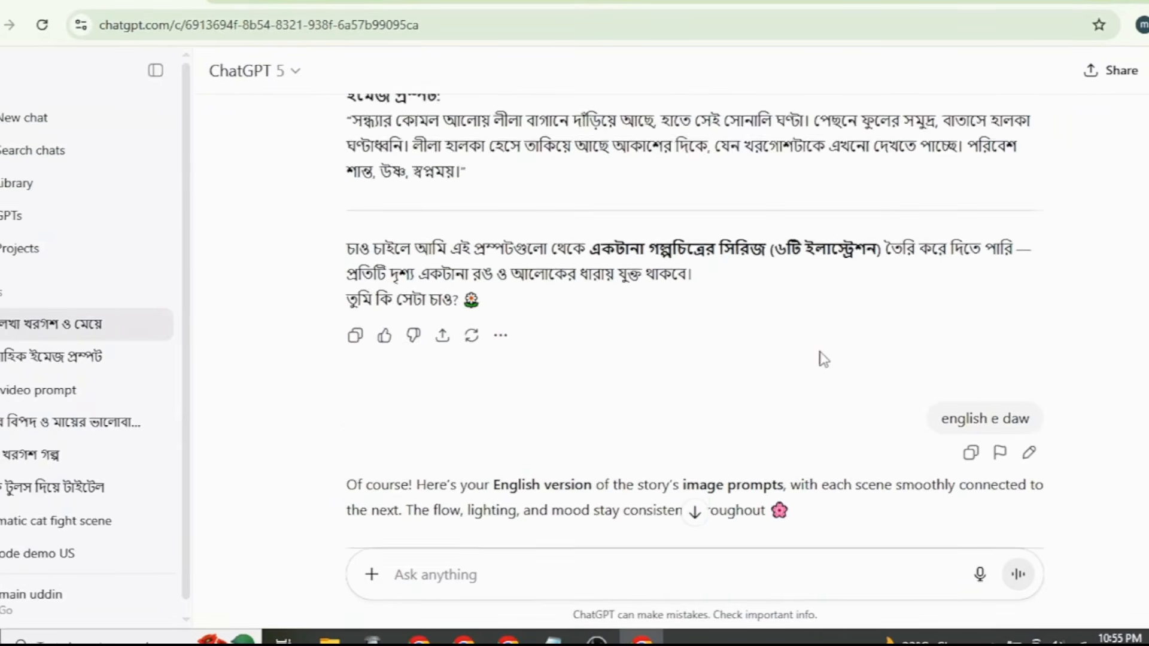
pyautogui.scroll(10, 993, 282)
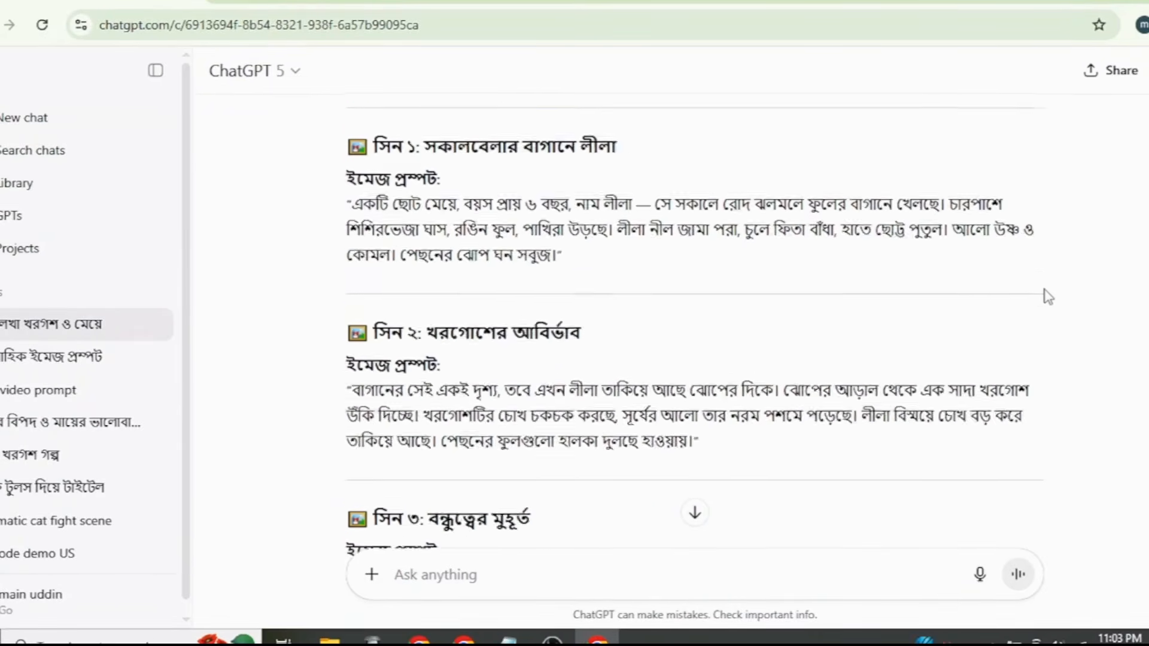
pyautogui.scroll(-10, 1003, 296)
pyautogui.scroll(-2, 897, 282)
pyautogui.scroll(1, 694, 266)
pyautogui.moveTo(694, 219); pyautogui.dragTo(713, 290)
pyautogui.scroll(-3, 713, 291)
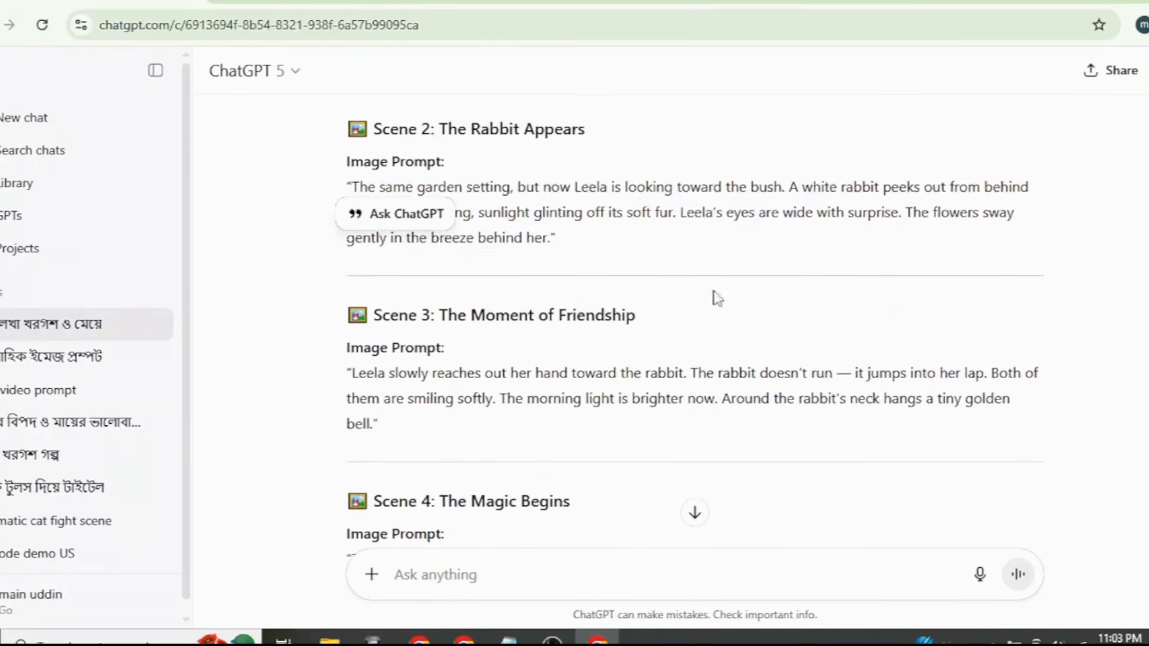
pyautogui.moveTo(718, 137); pyautogui.dragTo(888, 311)
pyautogui.scroll(2, 892, 320)
pyautogui.click(901, 338)
pyautogui.scroll(5, 706, 366)
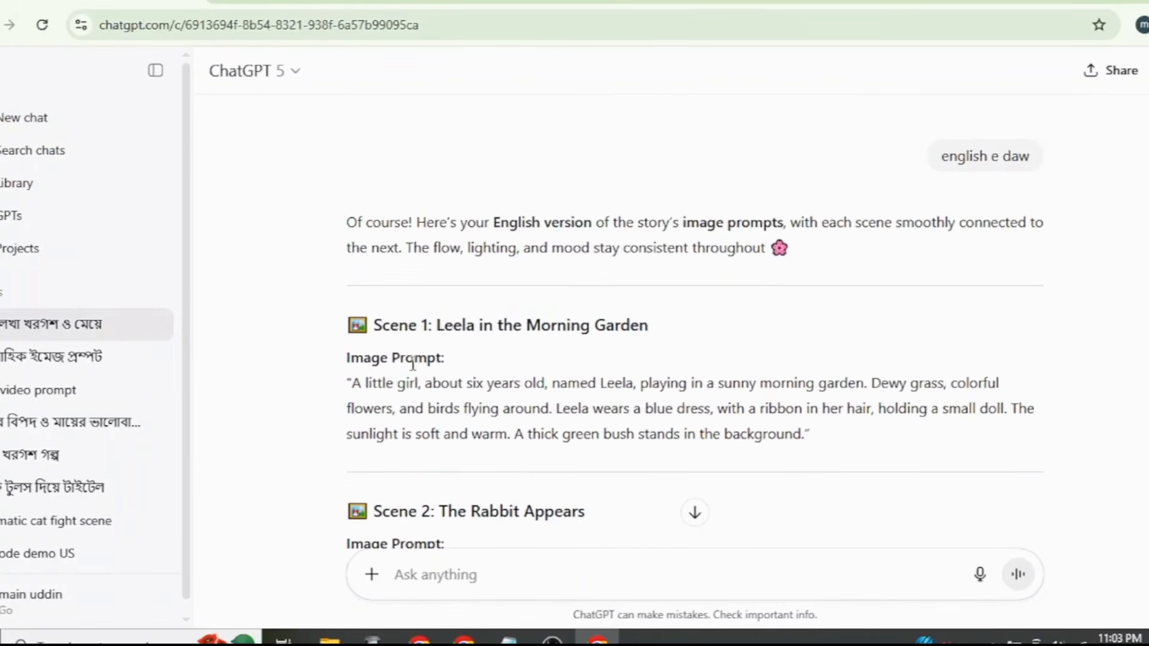
# Step: Copy the English image prompt text of Scene 1
pyautogui.moveTo(705, 428); pyautogui.dragTo(338, 396)
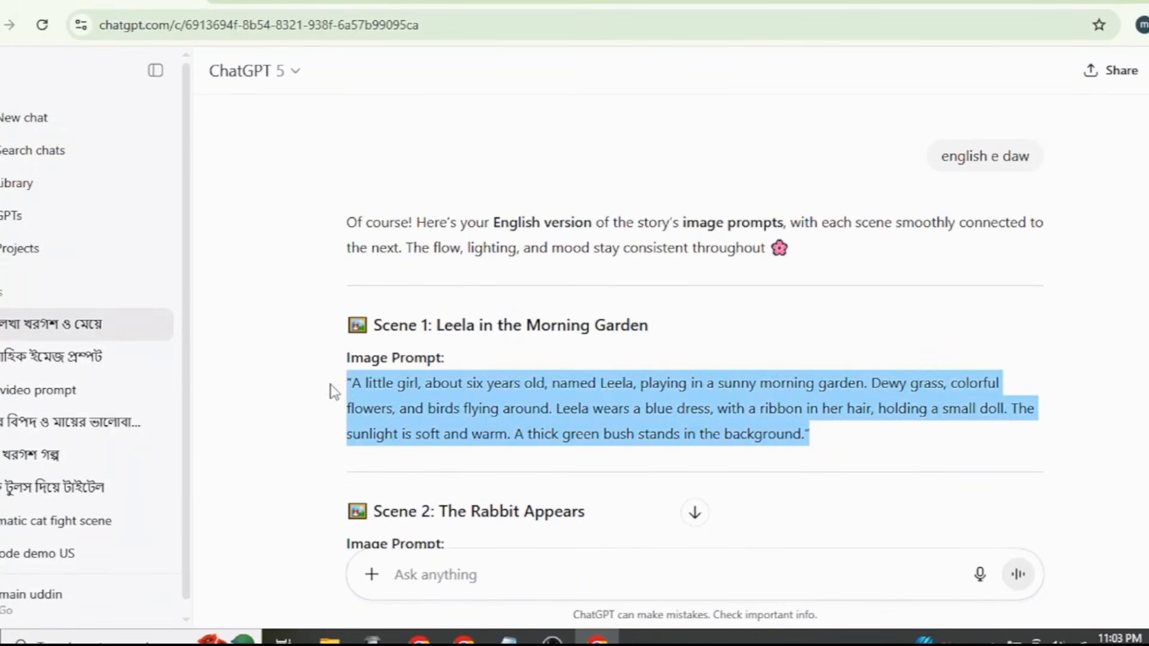
pyautogui.rightClick(370, 387)
pyautogui.click(400, 408)
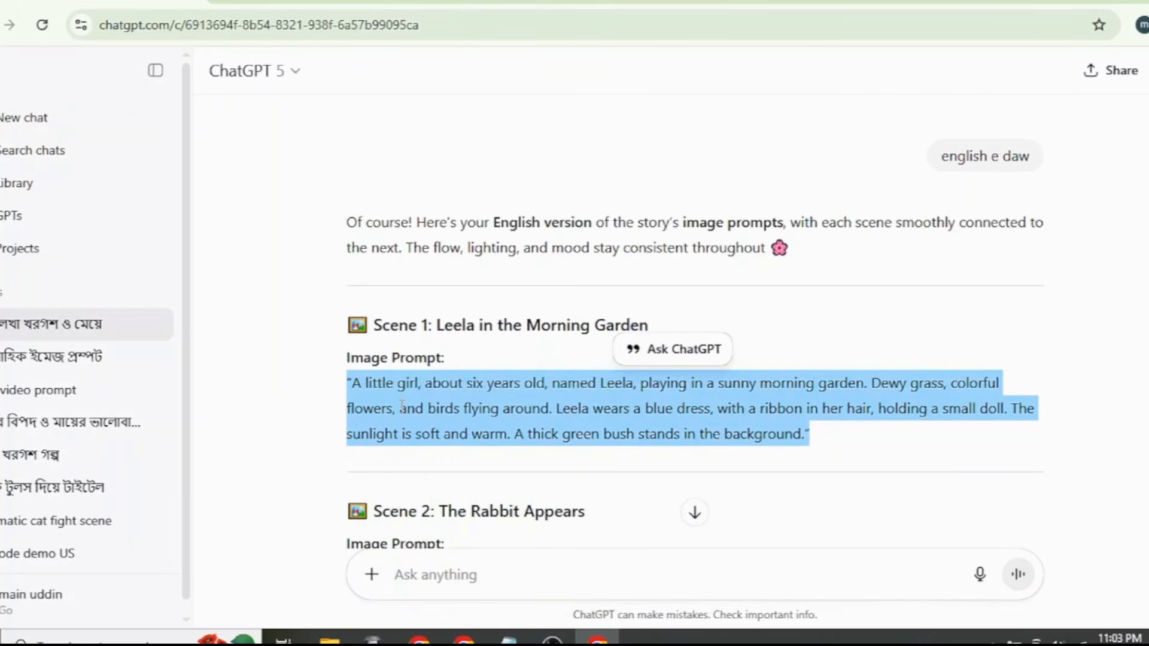
# Step: Switch to Grok, open Imagine and submit the copied Scene 1 prompt for generation
pyautogui.click(470, 638)
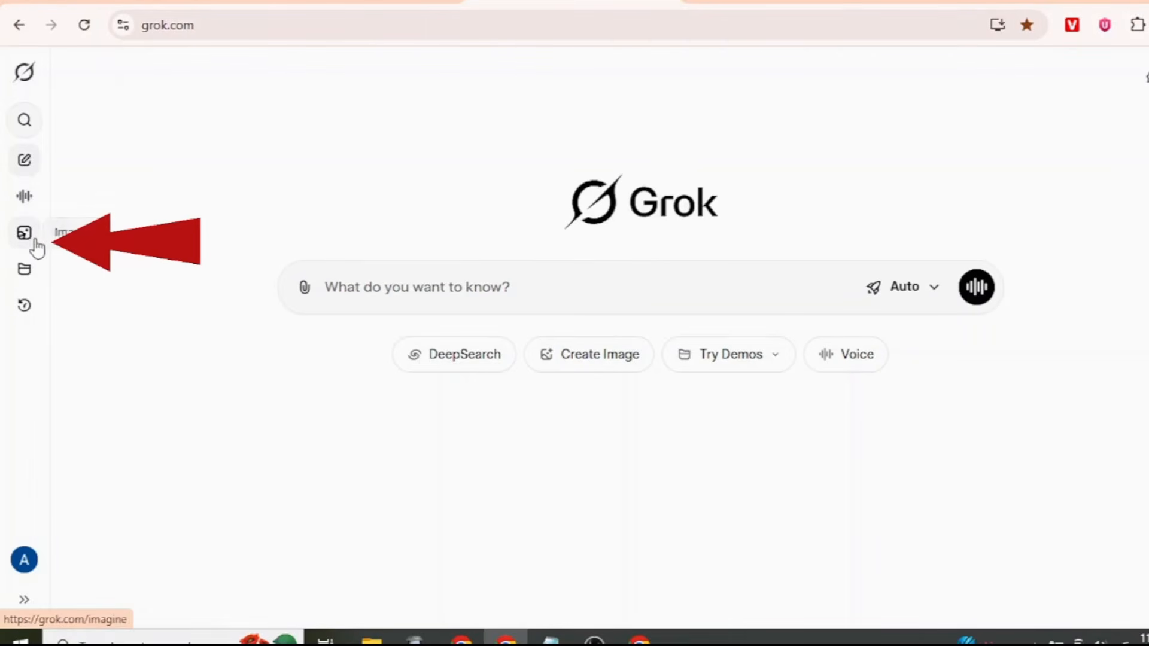
pyautogui.click(25, 234)
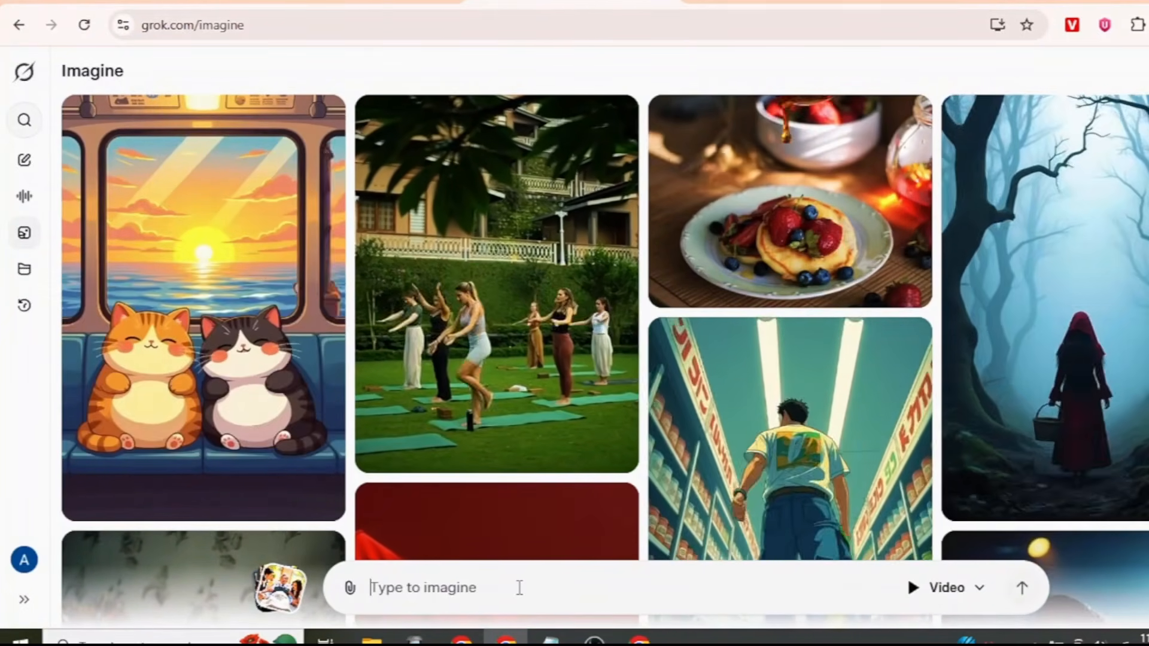
pyautogui.hotkey('ctrl', 'v')
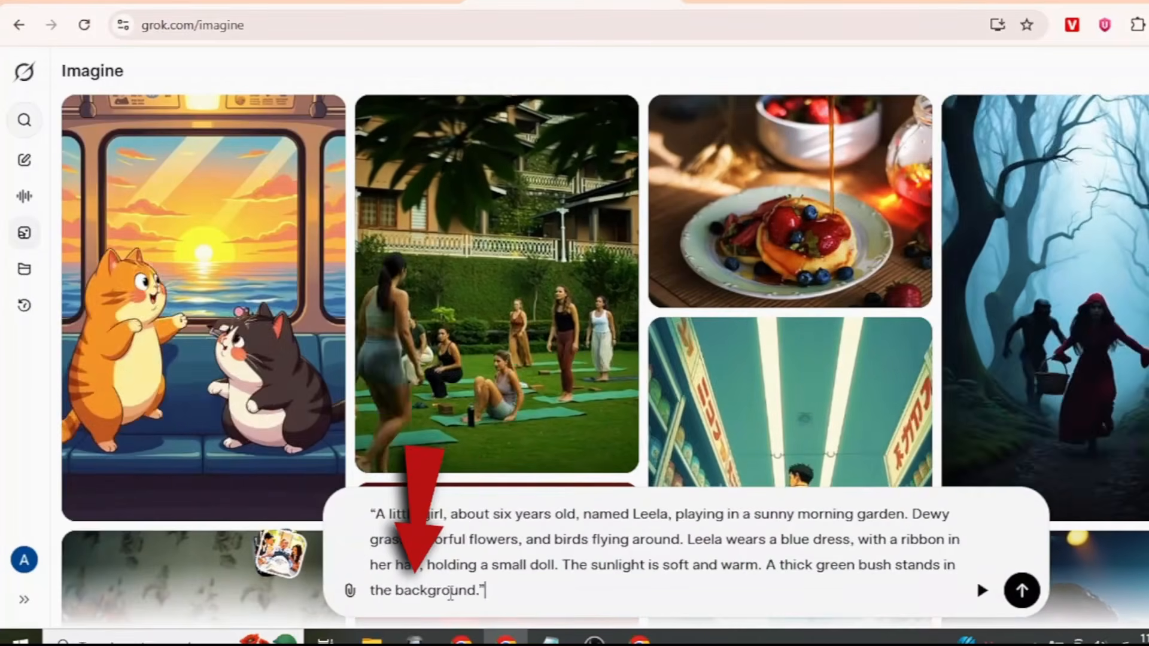
pyautogui.click(1020, 588)
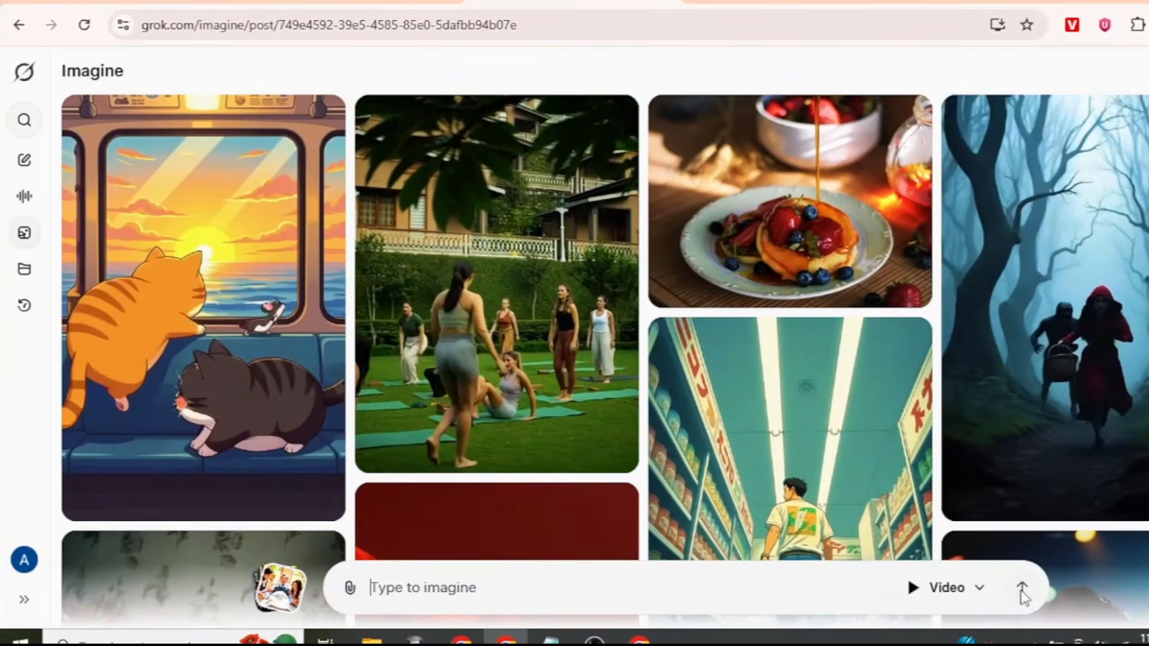
# Step: Review the generated images and open the one of the smiling girl in a dark blue dress, holding a doll beside the tall green bush
pyautogui.scroll(-7, 692, 291)
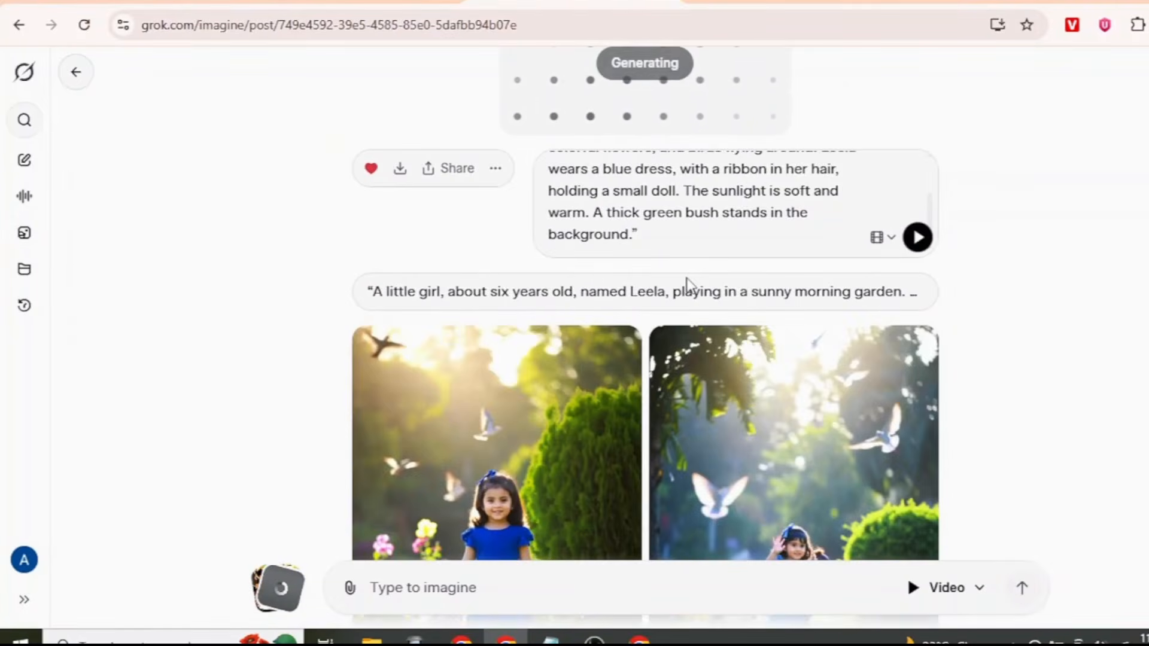
pyautogui.scroll(-3, 552, 298)
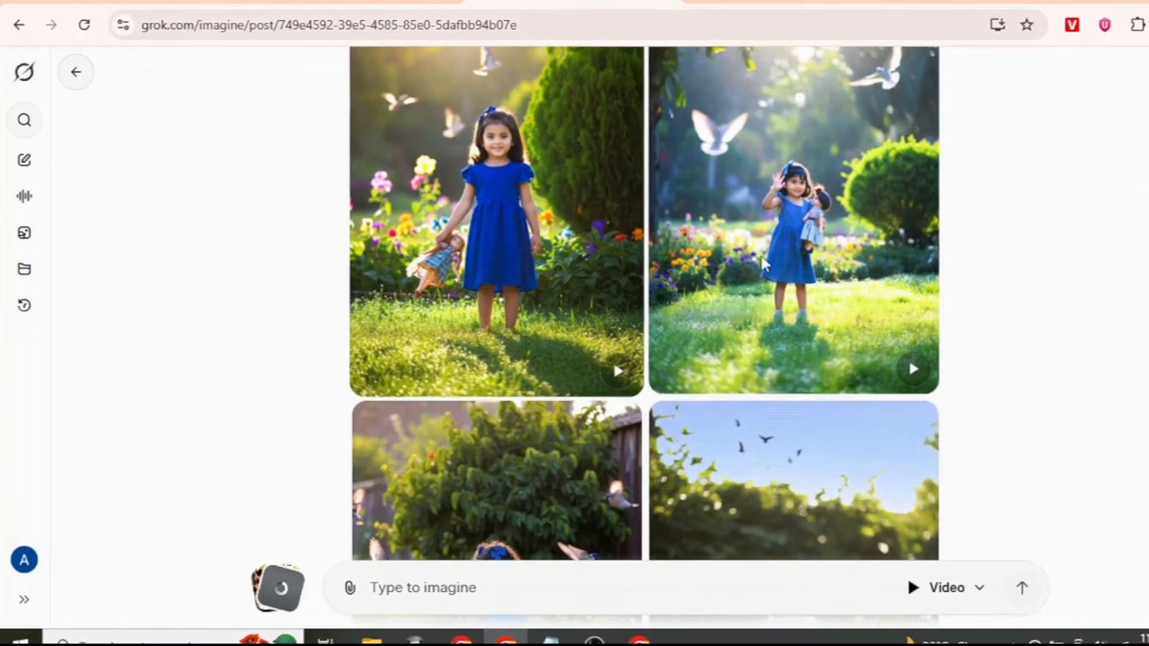
pyautogui.scroll(-10, 795, 395)
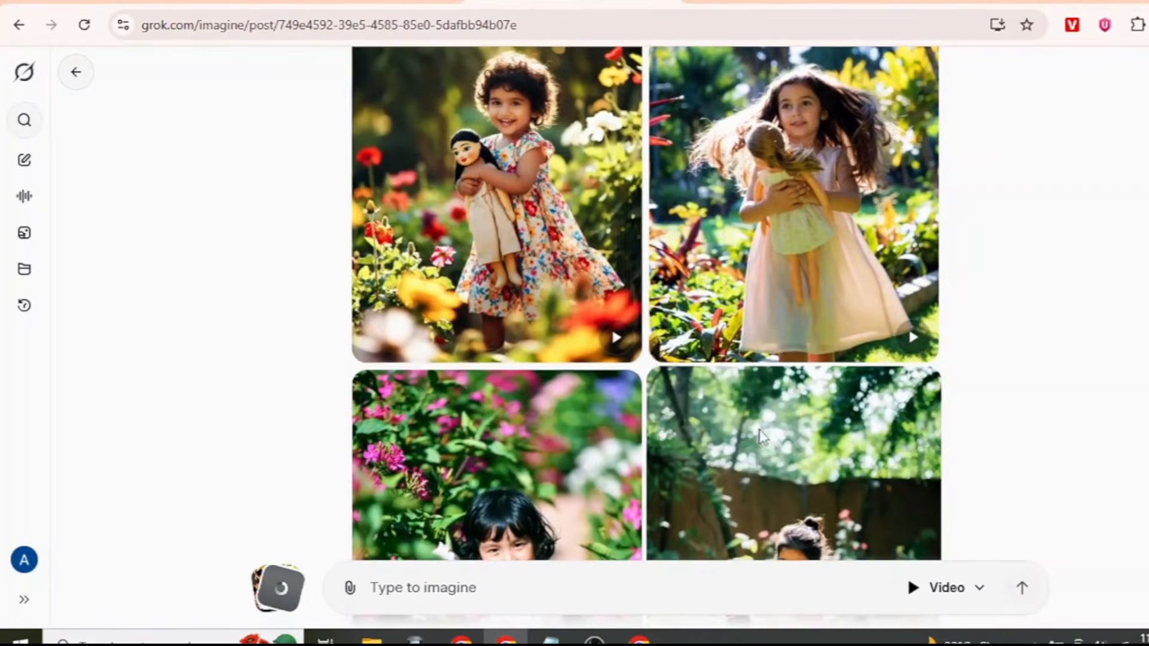
pyautogui.scroll(-10, 762, 436)
pyautogui.scroll(-10, 755, 436)
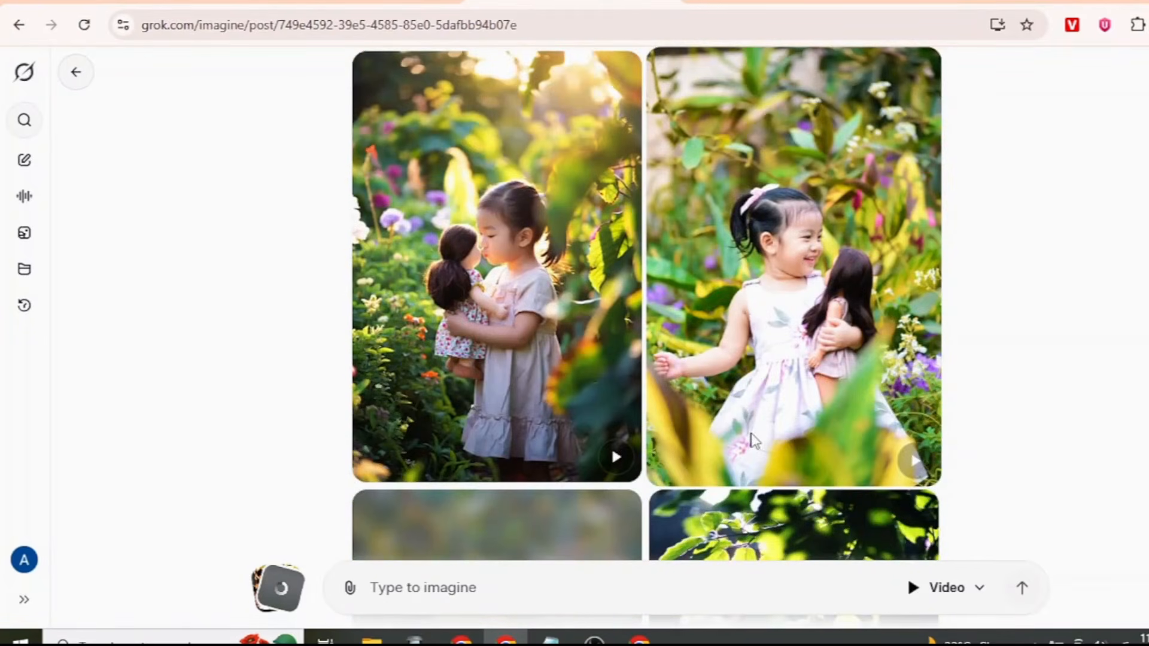
pyautogui.scroll(-15, 753, 440)
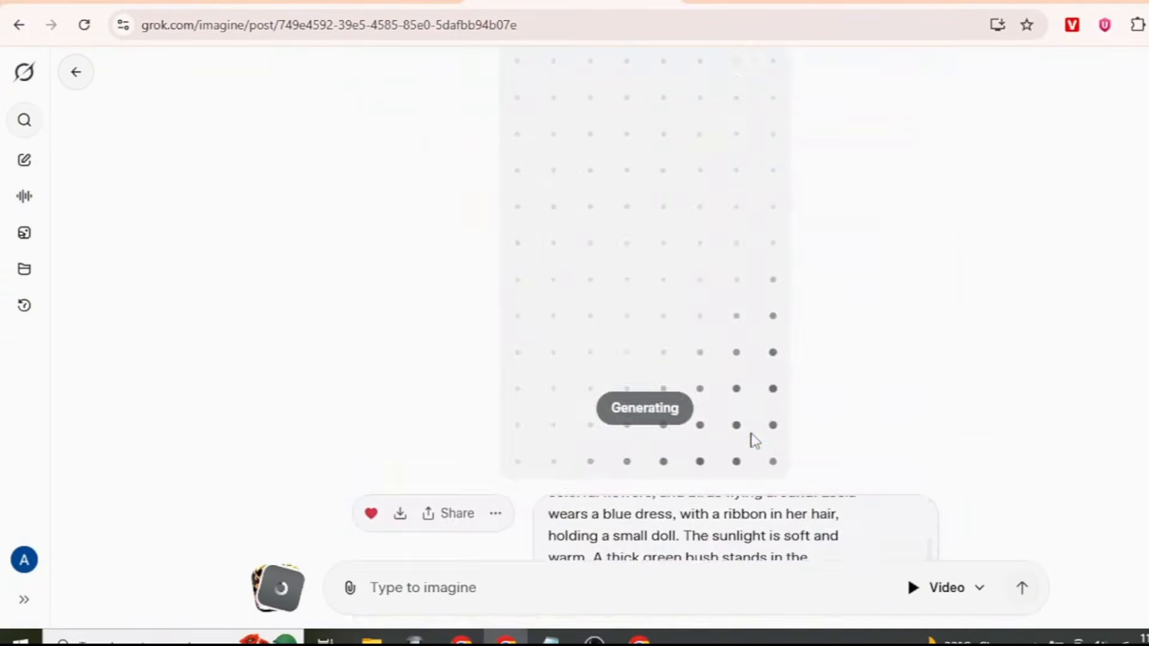
pyautogui.scroll(-10, 752, 439)
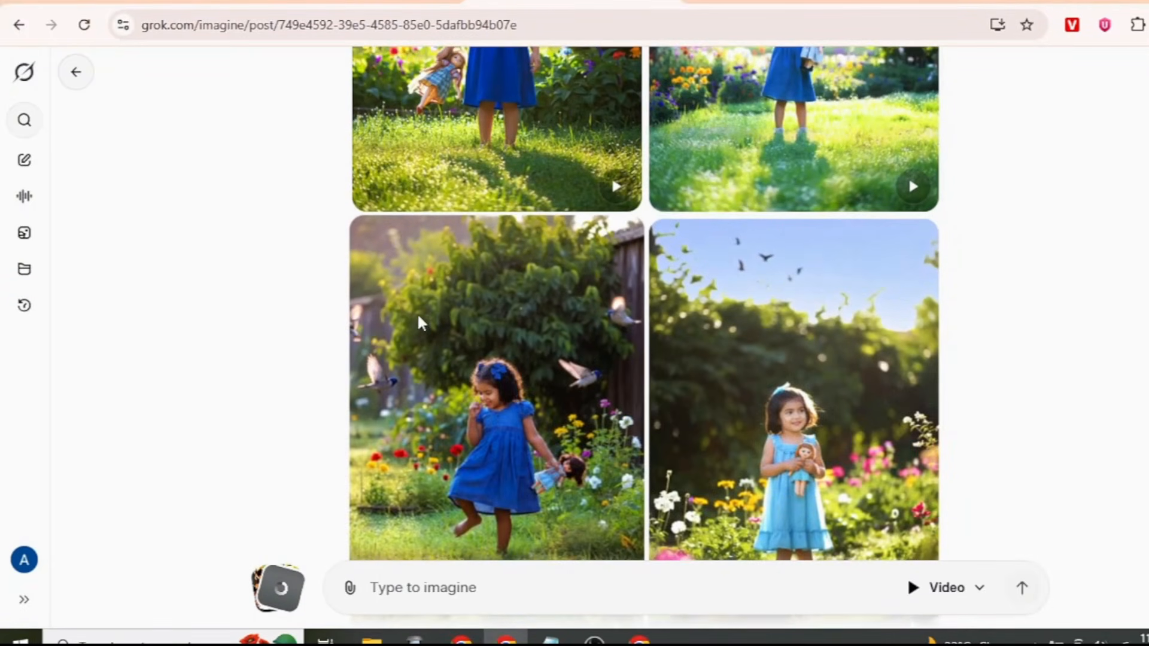
pyautogui.scroll(5, 513, 366)
pyautogui.click(442, 232)
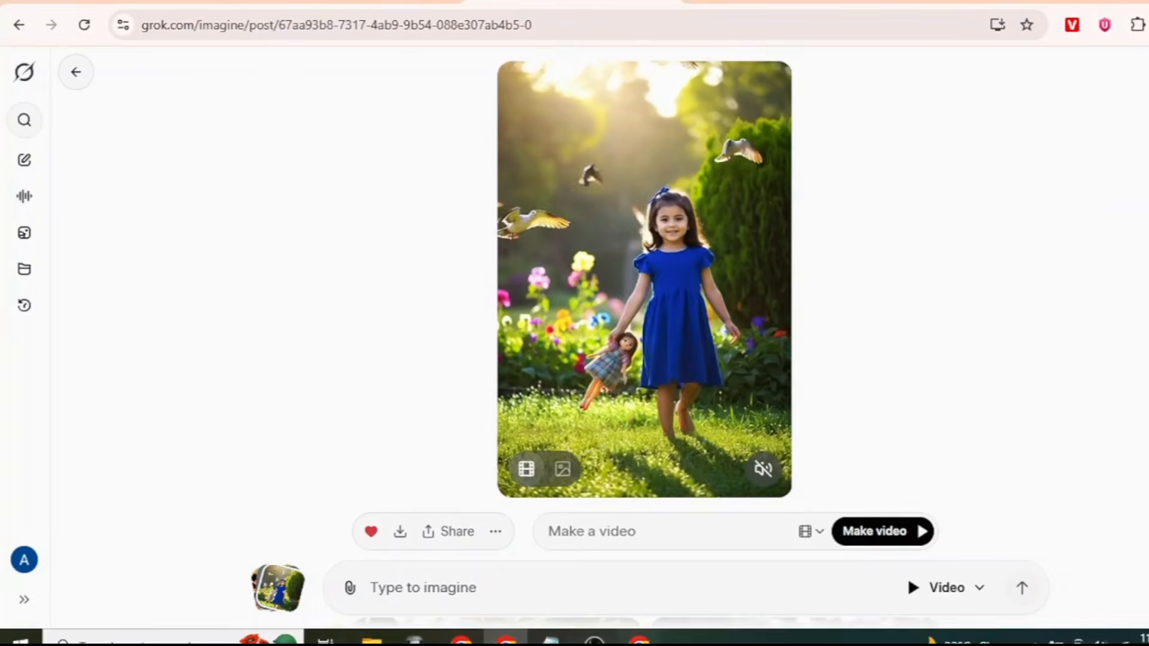
# Step: Switch to ChatGPT and copy the English image prompt text of Scene 2: The Rabbit Appears
pyautogui.click(639, 639)
pyautogui.scroll(-4, 658, 234)
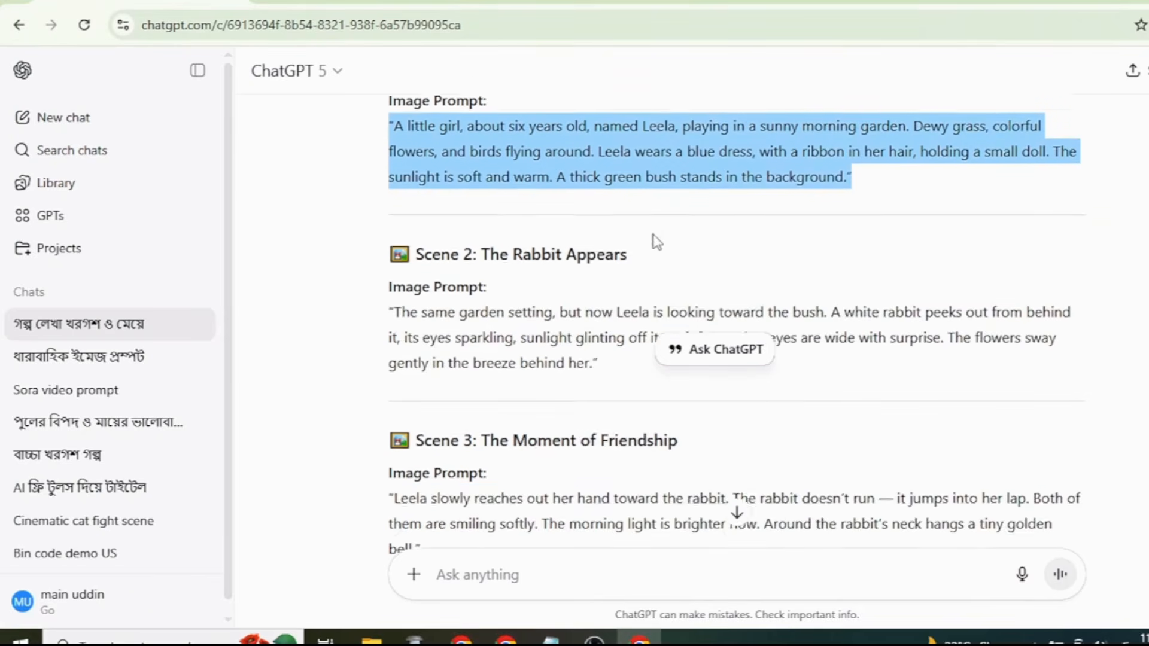
pyautogui.moveTo(386, 299); pyautogui.dragTo(568, 349)
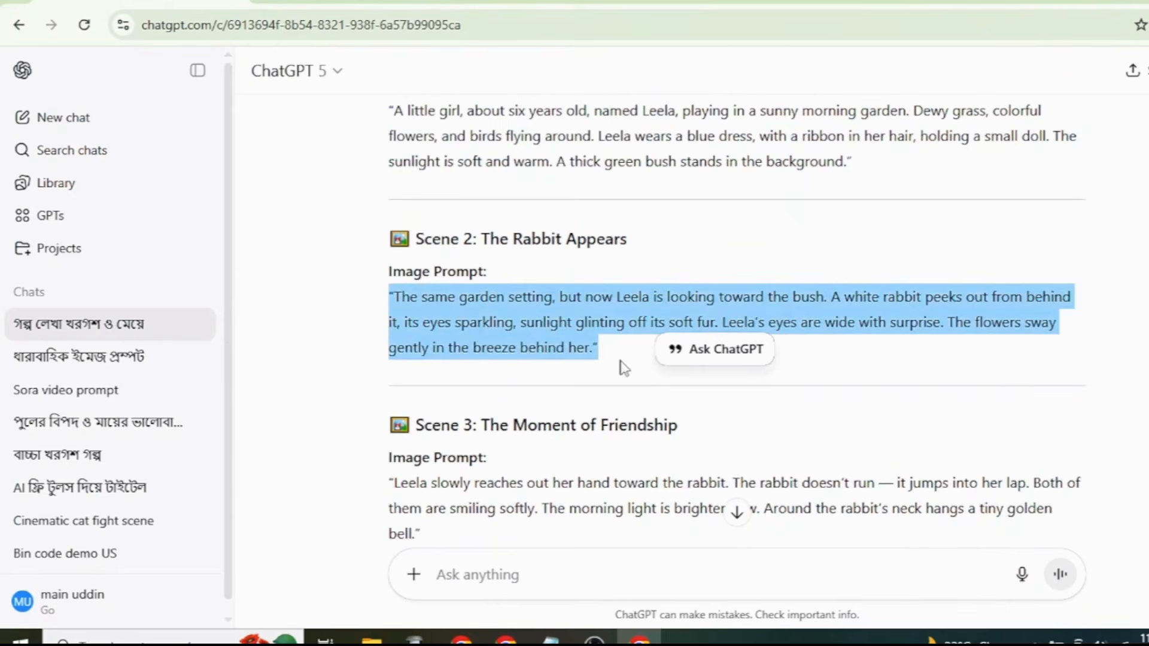
pyautogui.rightClick(548, 303)
pyautogui.moveTo(379, 287); pyautogui.dragTo(476, 341)
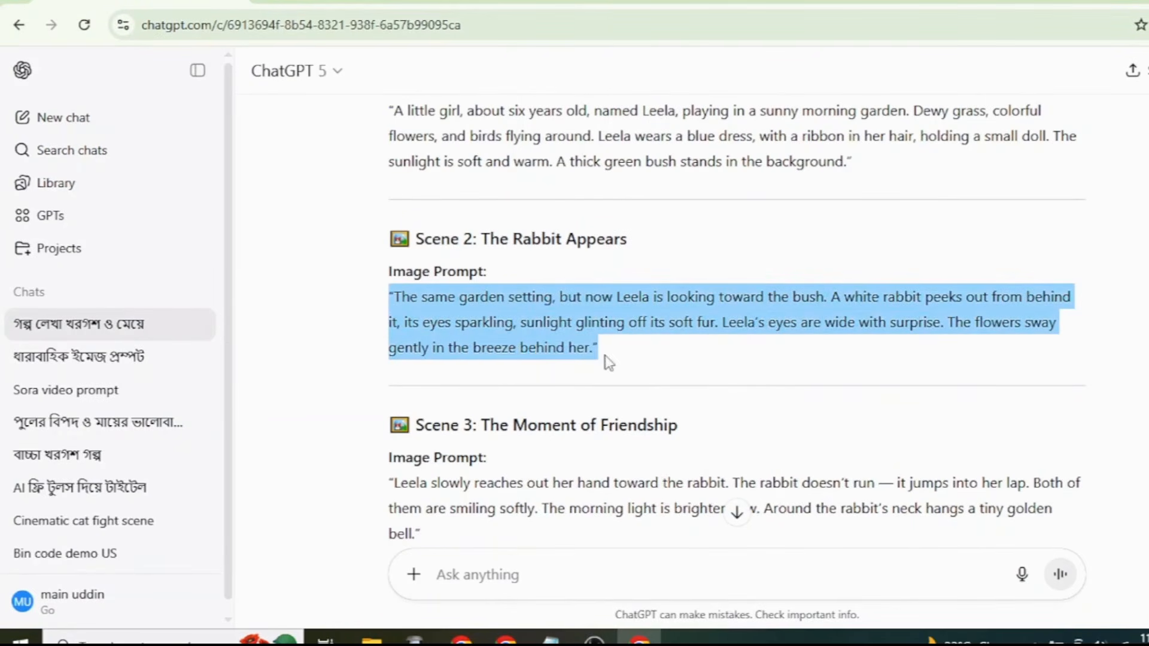
pyautogui.rightClick(477, 326)
pyautogui.click(506, 341)
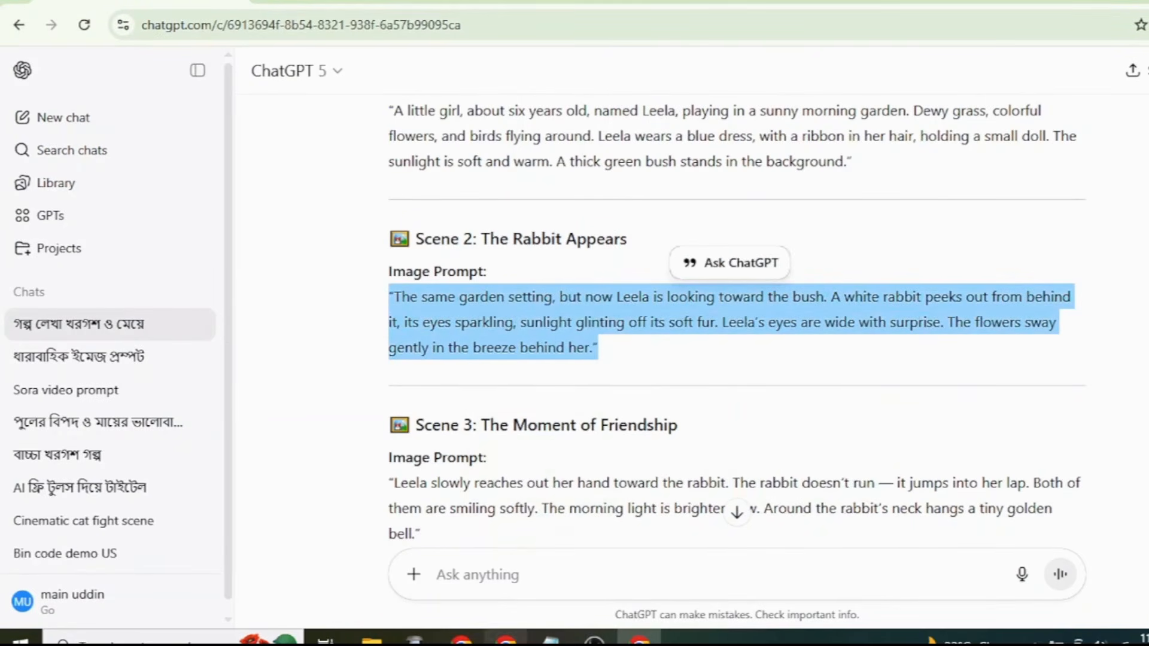
# Step: Switch to Grok, submit the copied Scene 2 prompt in Imagine, and look over the generated images
pyautogui.click(505, 640)
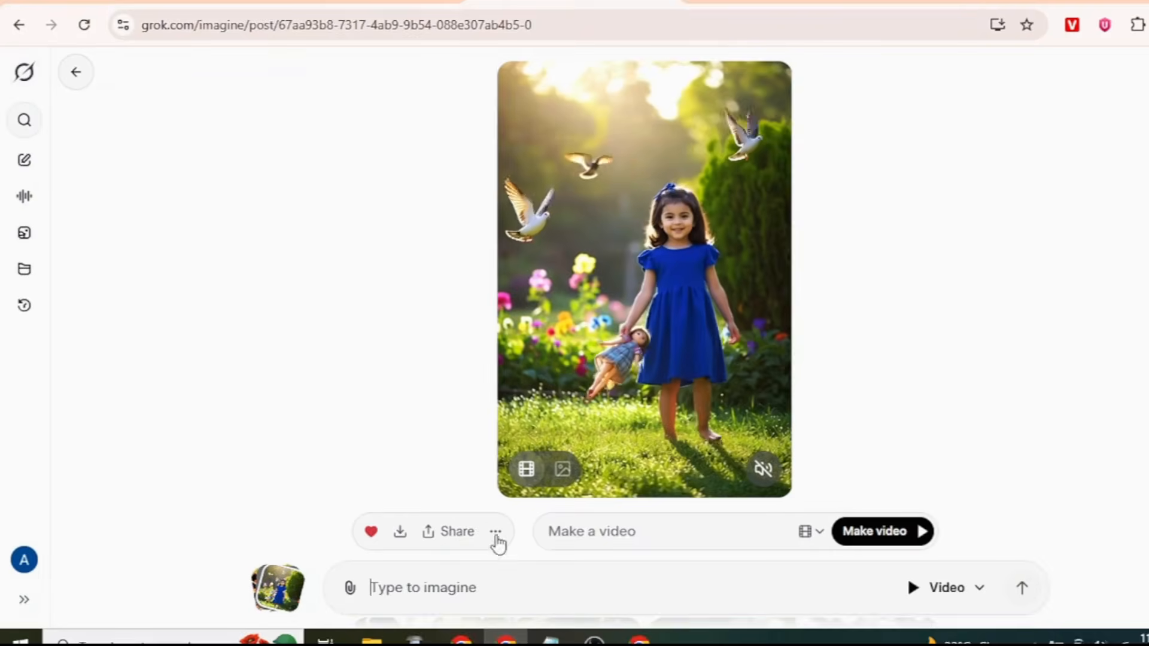
pyautogui.click(465, 592)
pyautogui.hotkey('ctrl', 'v')
pyautogui.press('Return')
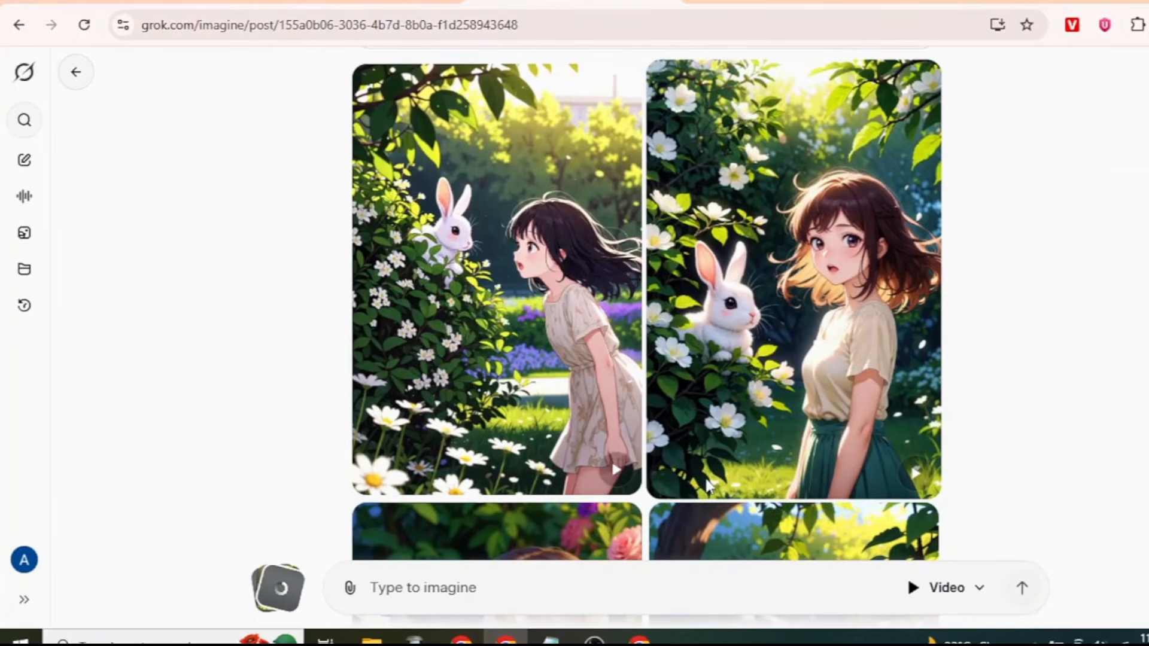
pyautogui.scroll(4, 710, 488)
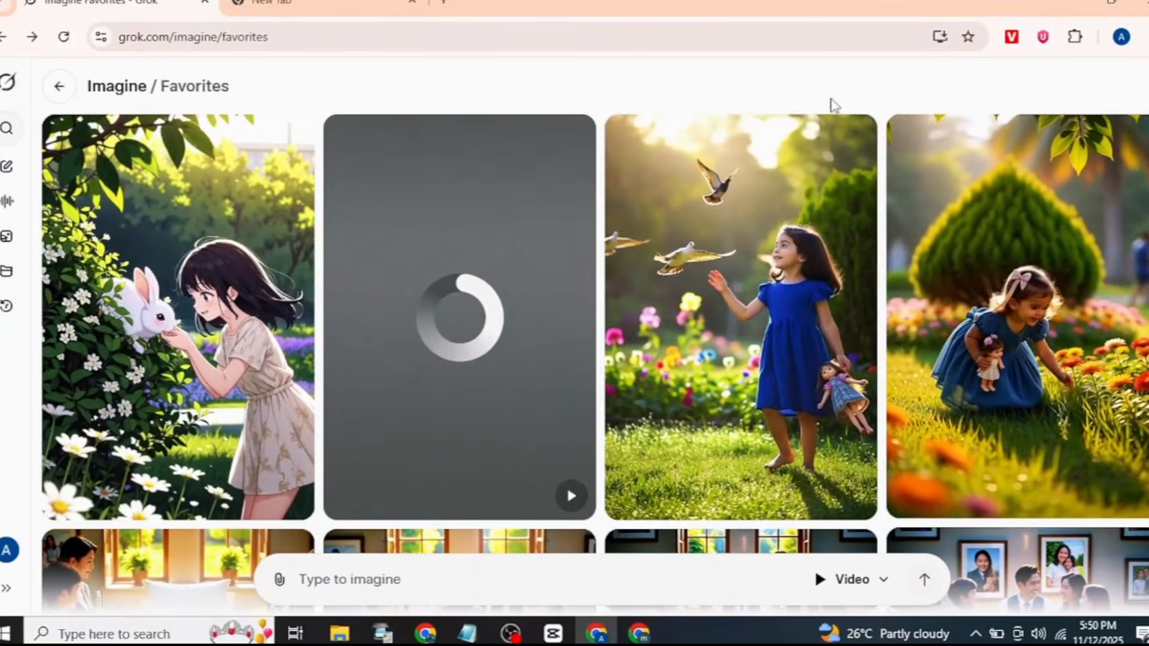
# Step: Open the favorite video of the girl in the blue dress, copy a paused video frame and paste it into Imagine as a new image
pyautogui.click(745, 347)
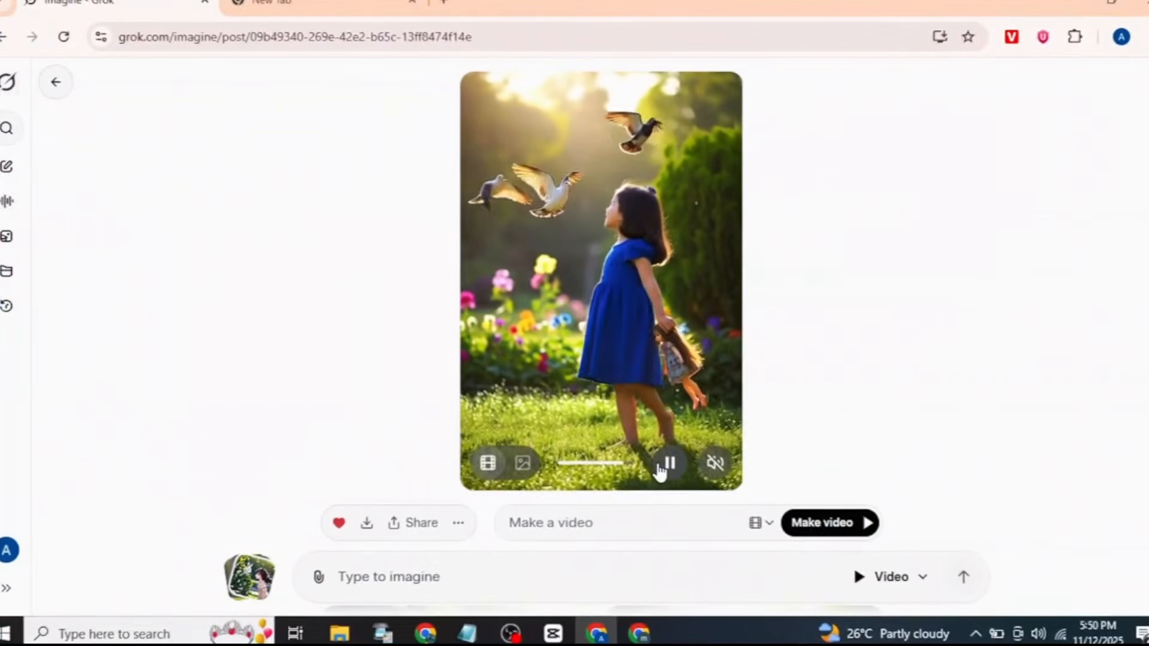
pyautogui.click(664, 464)
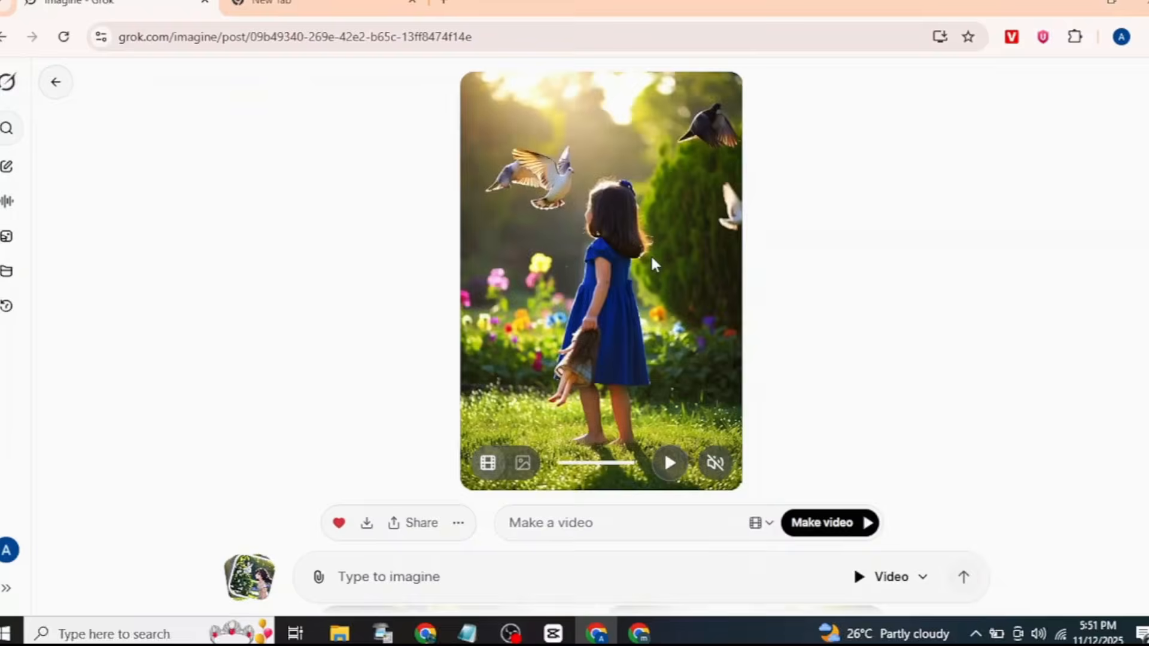
pyautogui.rightClick(653, 262)
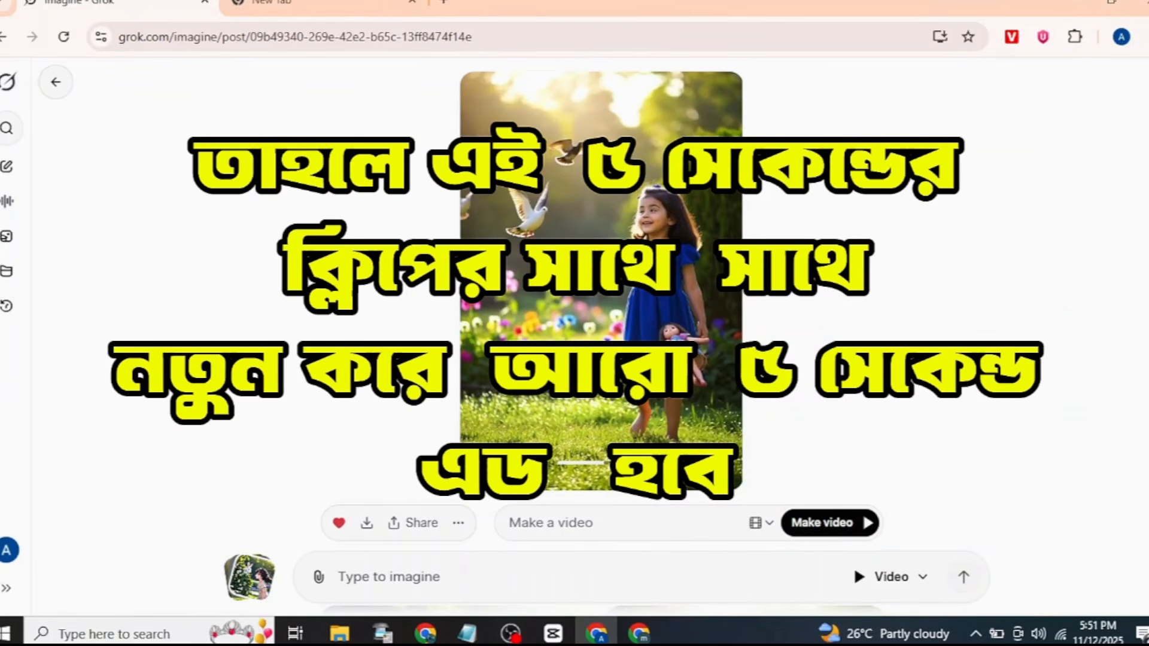
pyautogui.rightClick(697, 221)
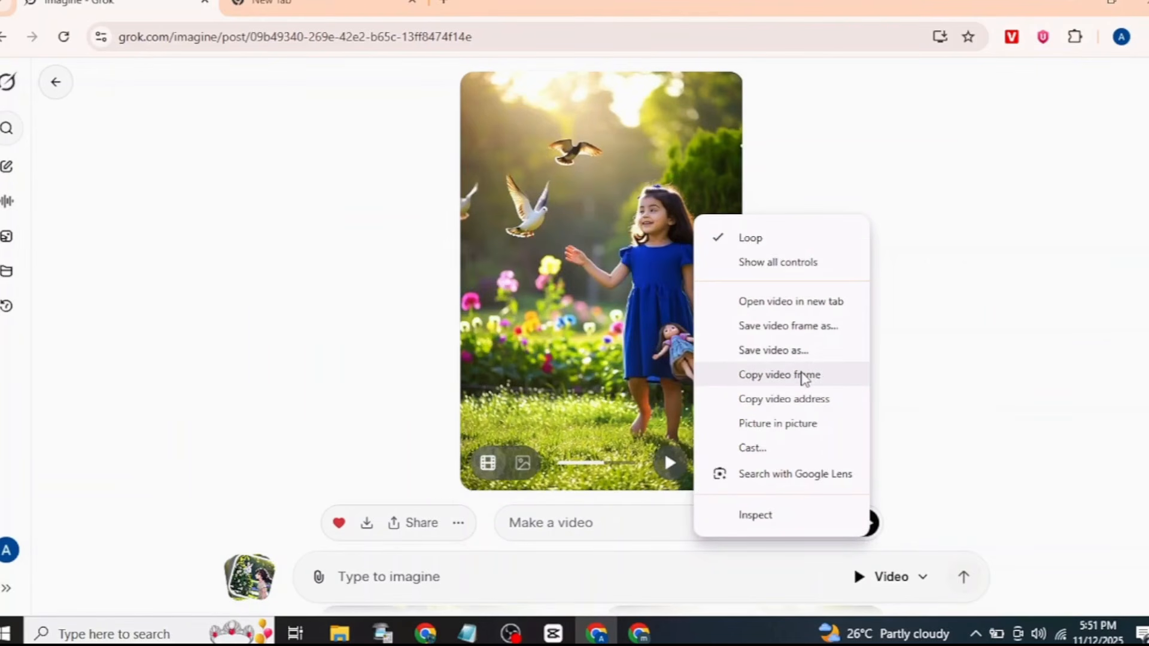
pyautogui.click(804, 376)
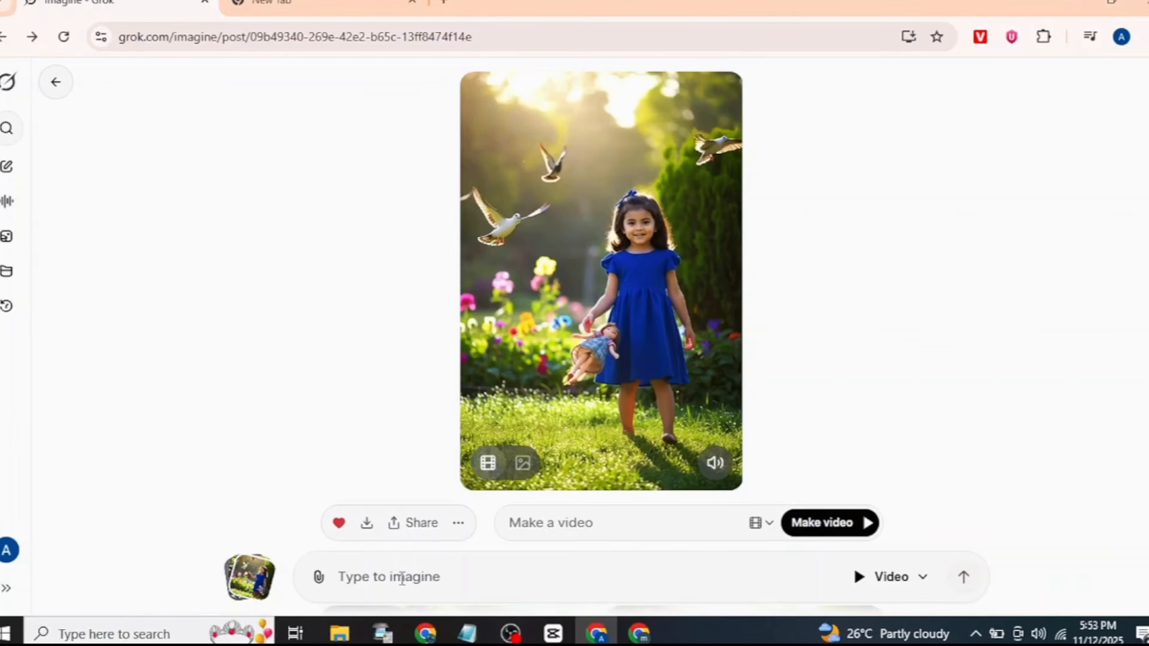
pyautogui.hotkey('ctrl', 'v')
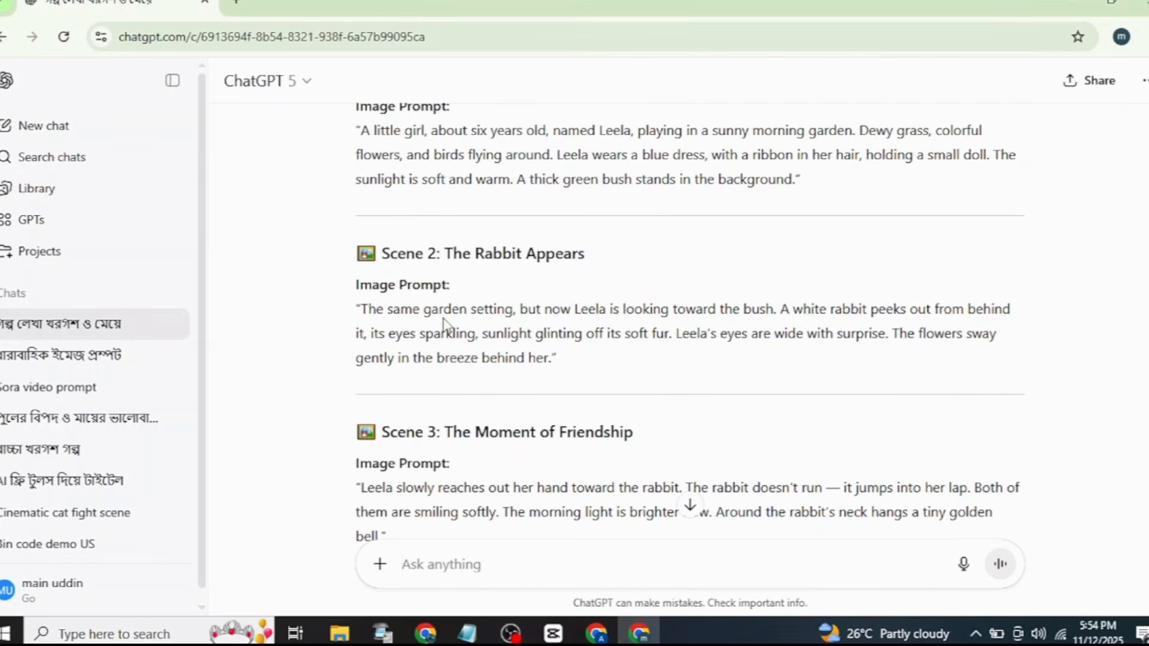
# Step: Copy the Scene 2 image prompt text from the ChatGPT conversation again for the video prompt
pyautogui.scroll(2, 534, 279)
pyautogui.scroll(-3, 534, 247)
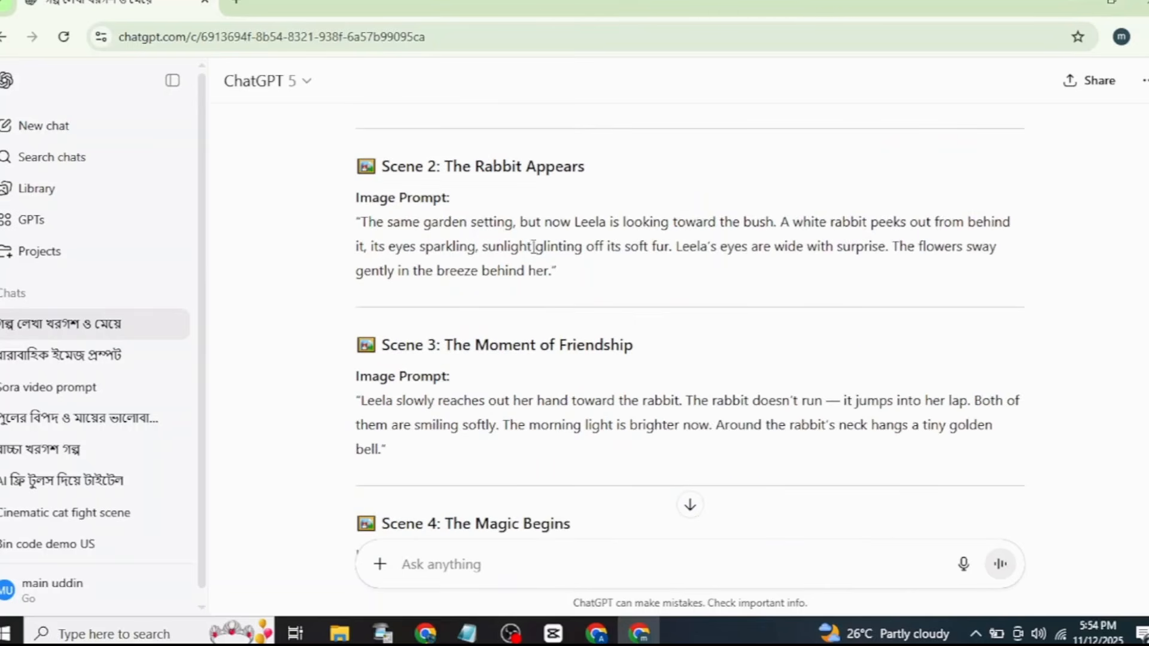
pyautogui.moveTo(583, 283); pyautogui.dragTo(354, 224)
pyautogui.rightClick(415, 245)
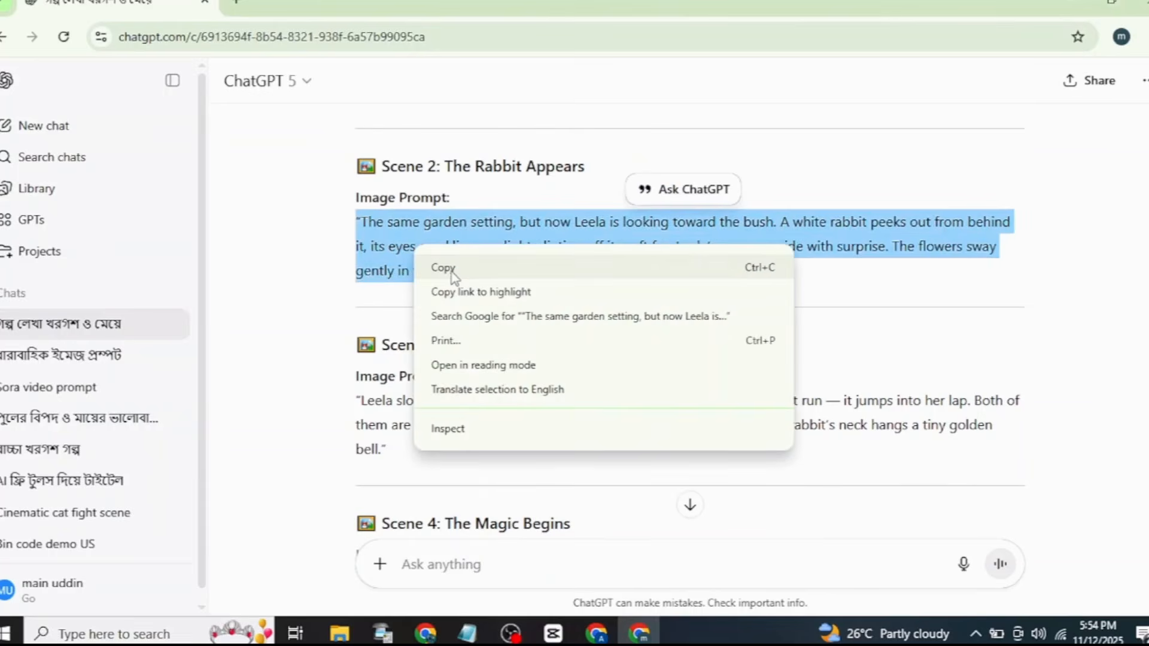
pyautogui.click(452, 271)
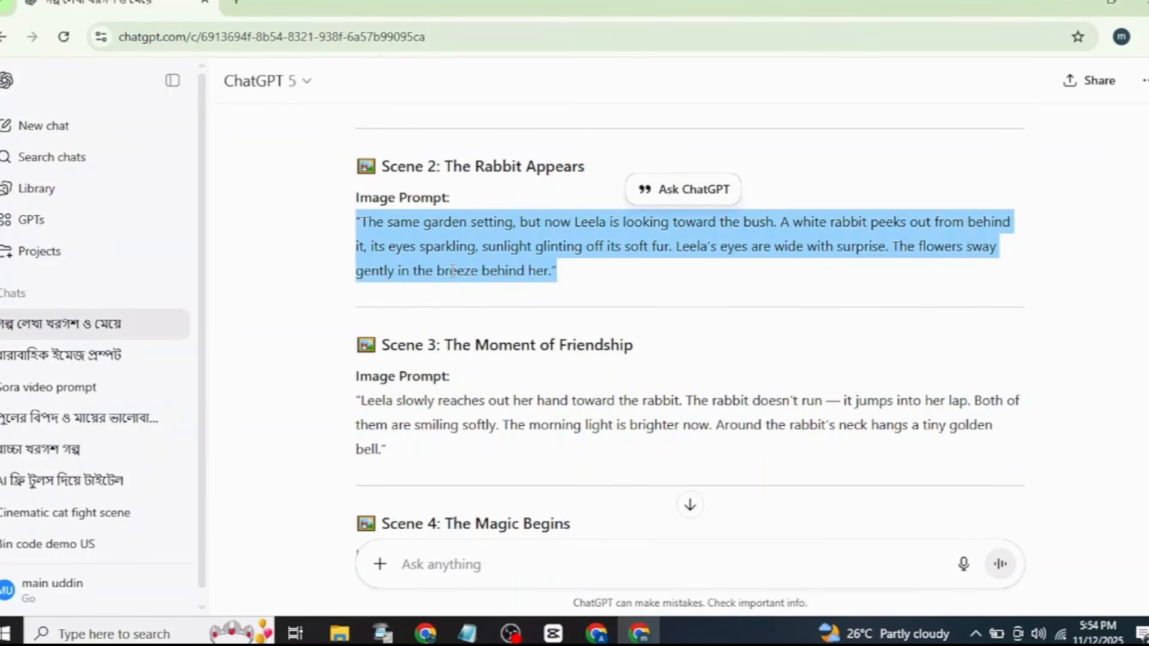
# Step: Switch to Grok, paste the Scene 2 prompt as the video prompt for the pasted girl image, and generate the video
pyautogui.click(586, 636)
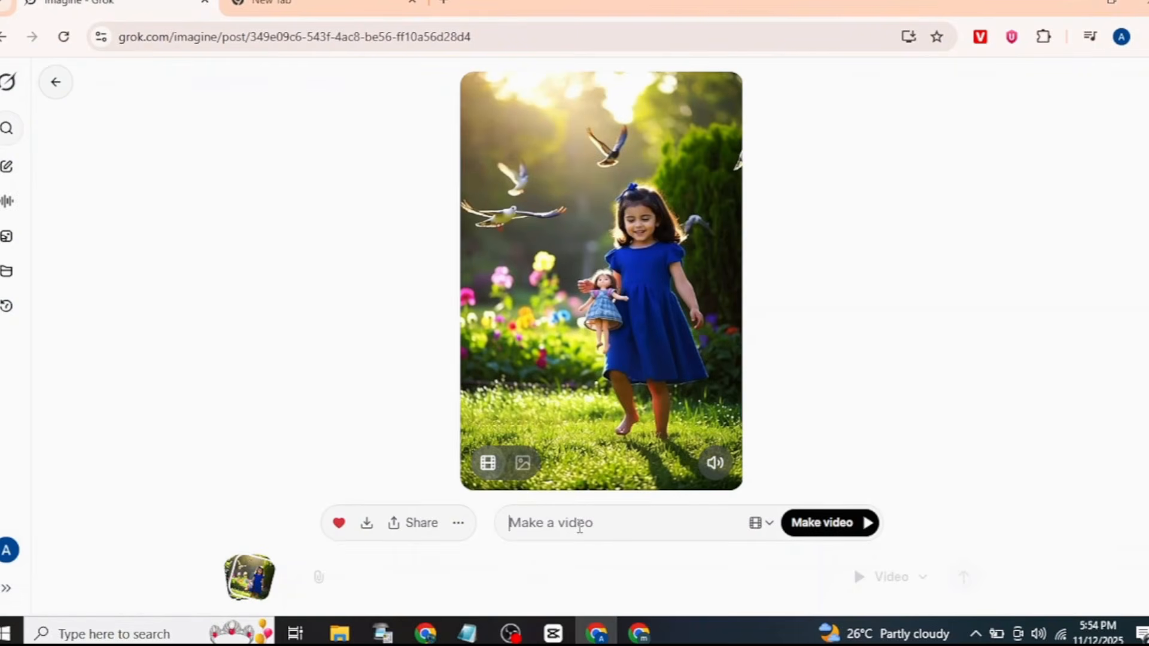
pyautogui.rightClick(579, 528)
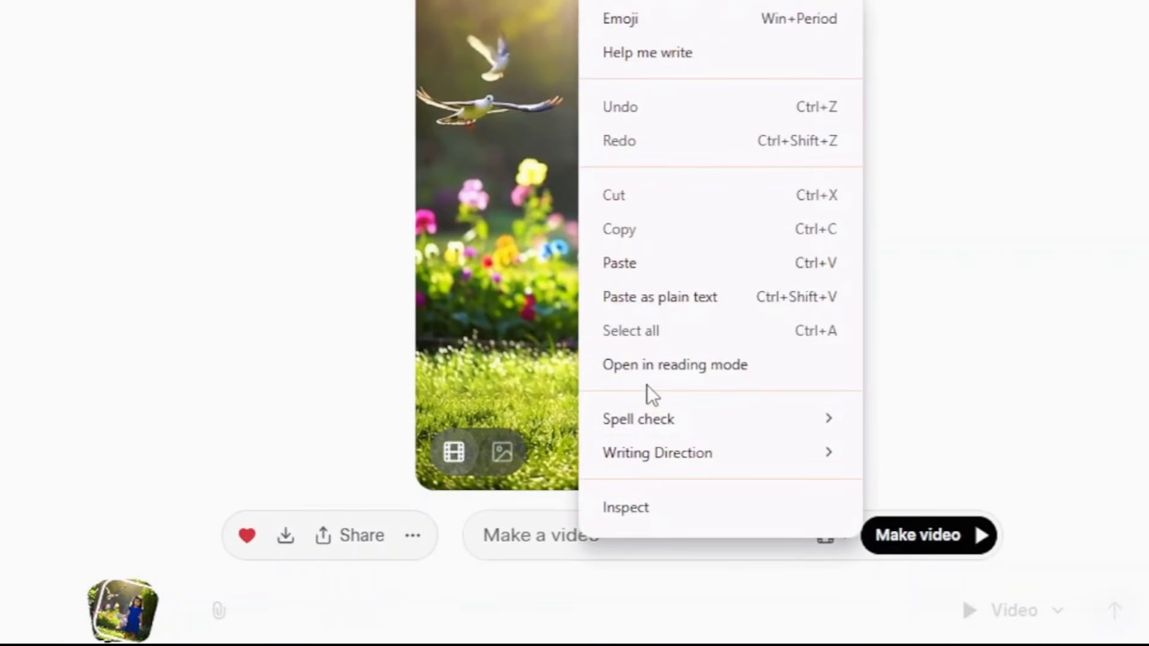
pyautogui.click(644, 265)
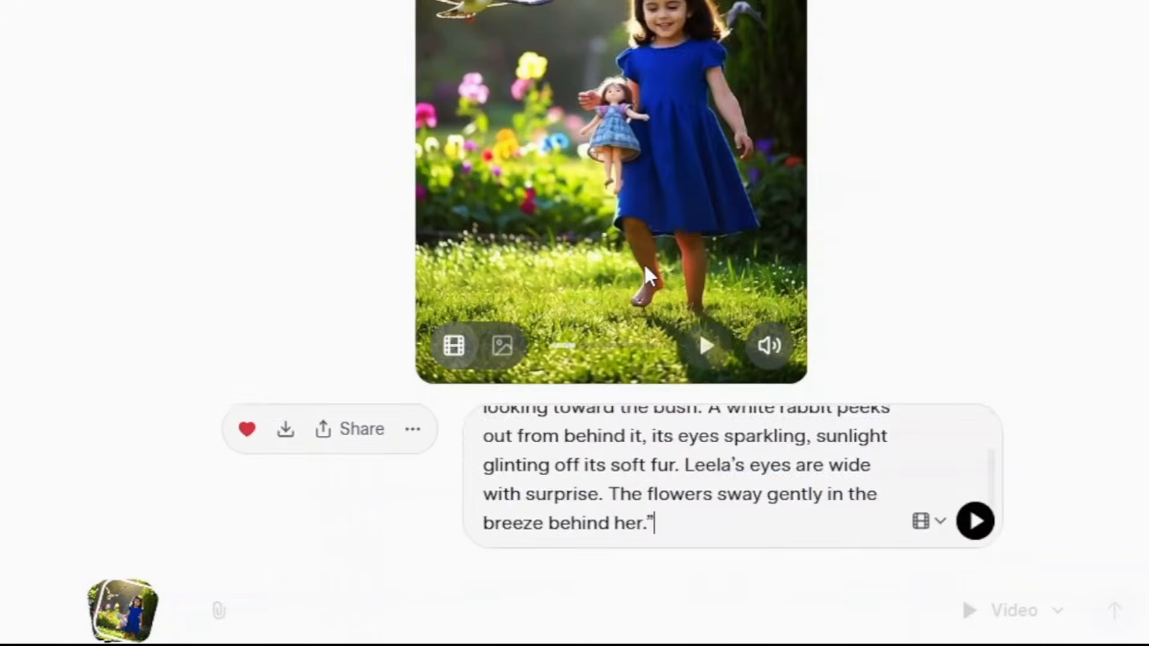
pyautogui.click(987, 532)
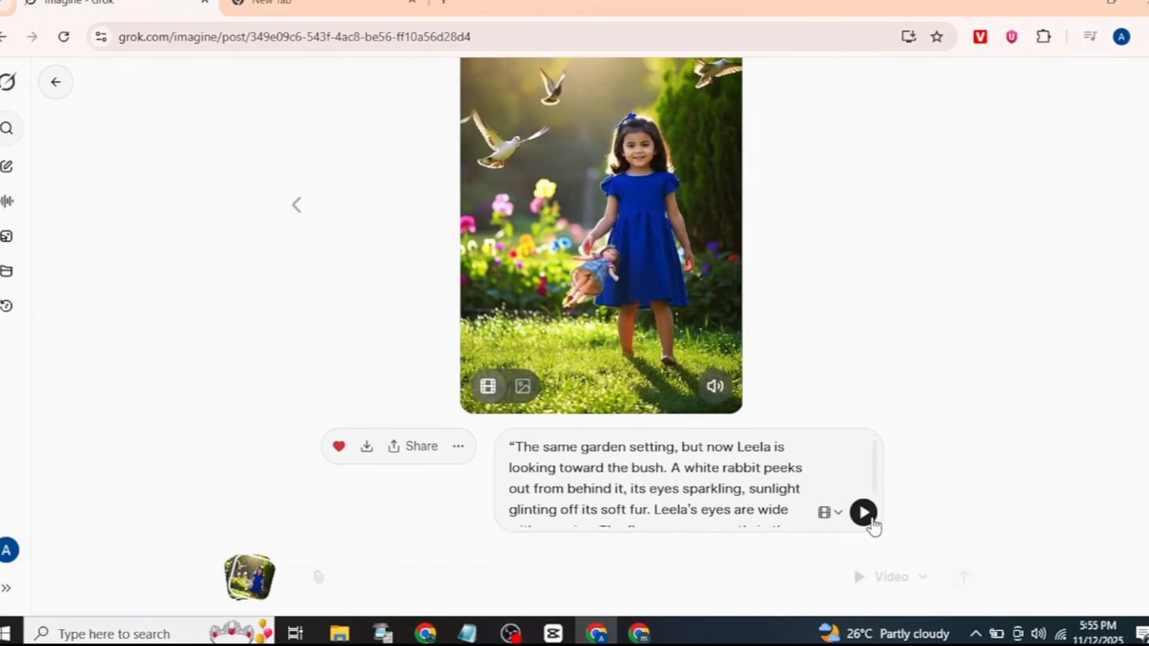
# Step: Play and pause the generated video to check how the rabbit appears beside the girl
pyautogui.click(665, 390)
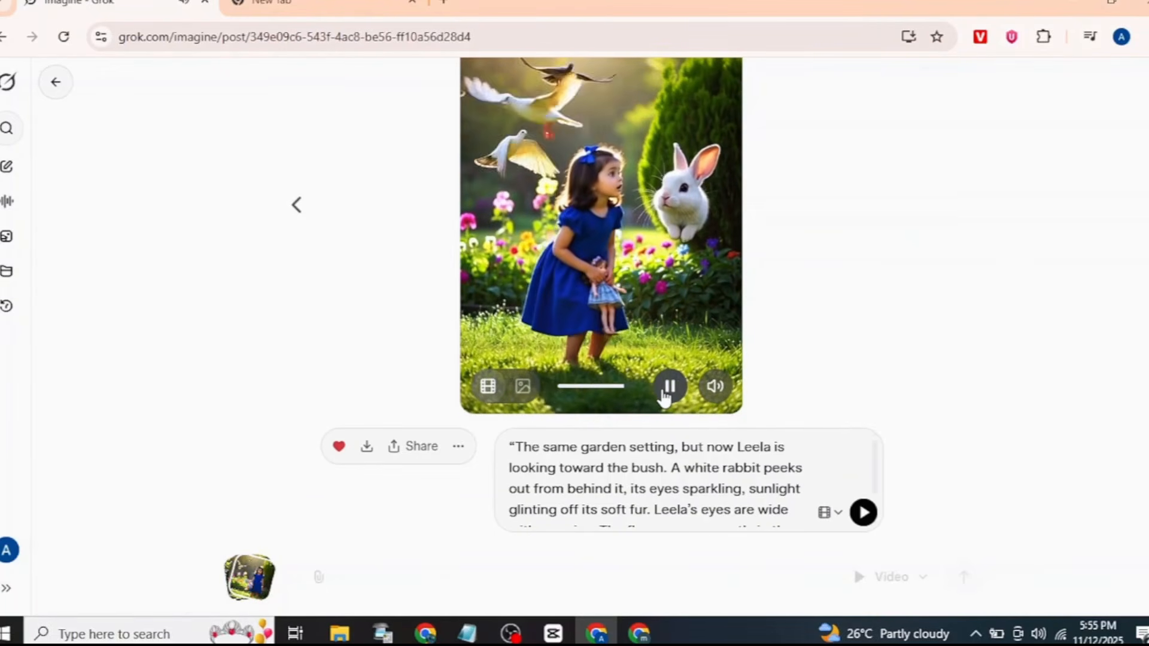
pyautogui.click(668, 387)
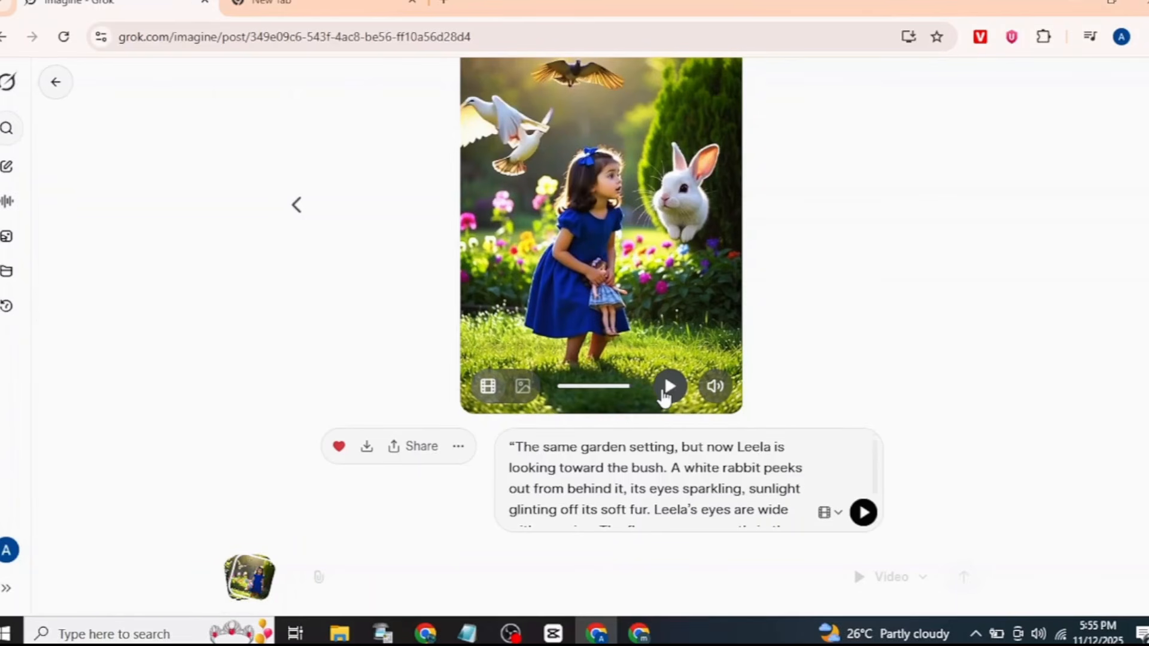
pyautogui.click(666, 389)
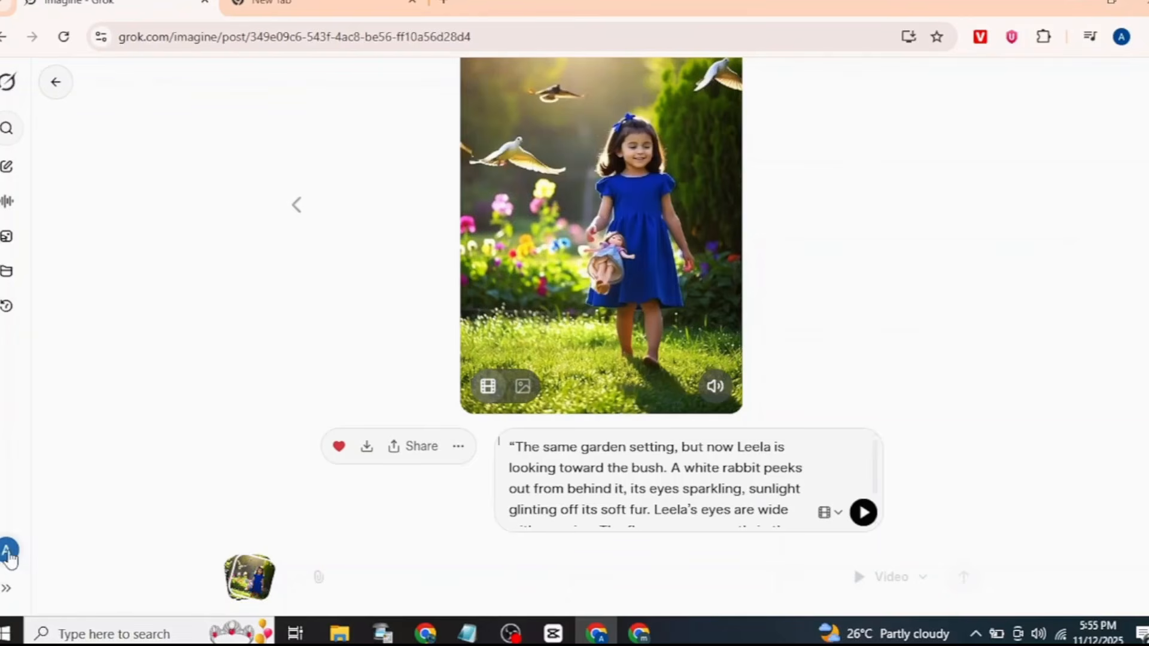
# Step: Turn off Enable Automatic Video Generation in Grok's behavior settings and close the settings
pyautogui.click(6, 550)
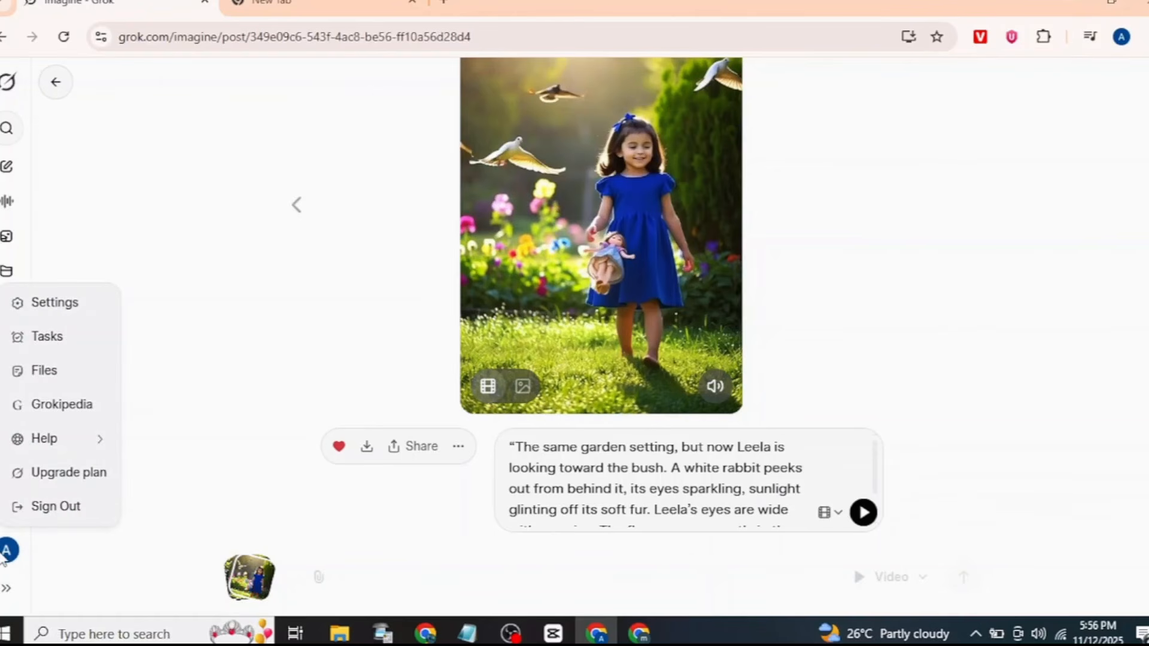
pyautogui.click(70, 313)
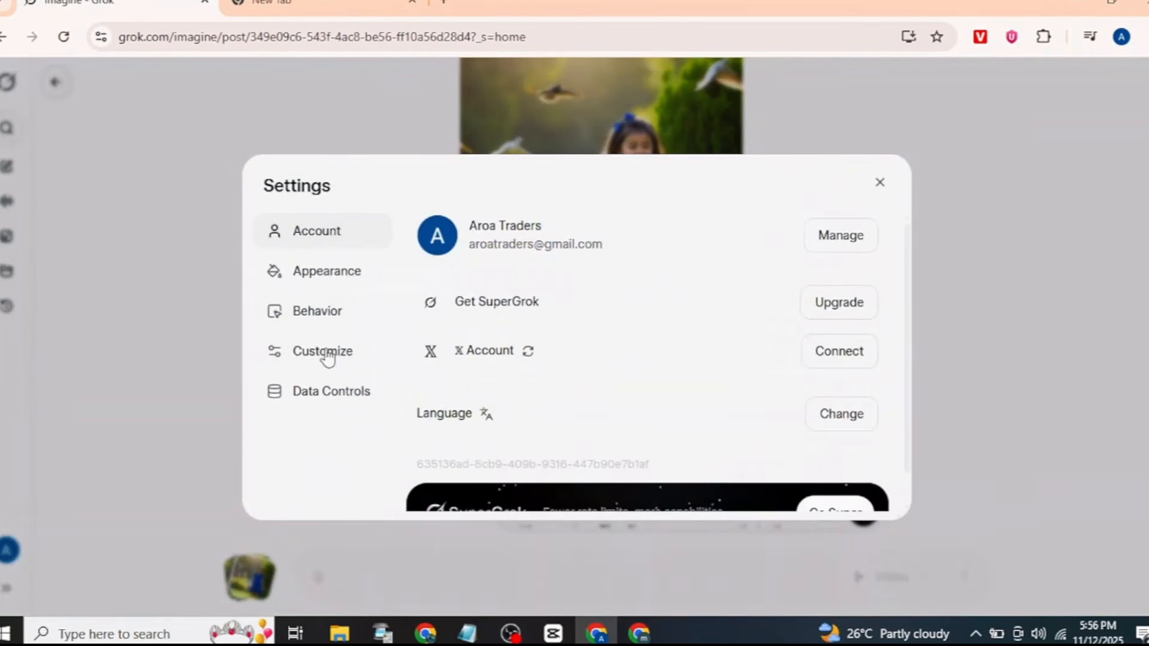
pyautogui.click(317, 326)
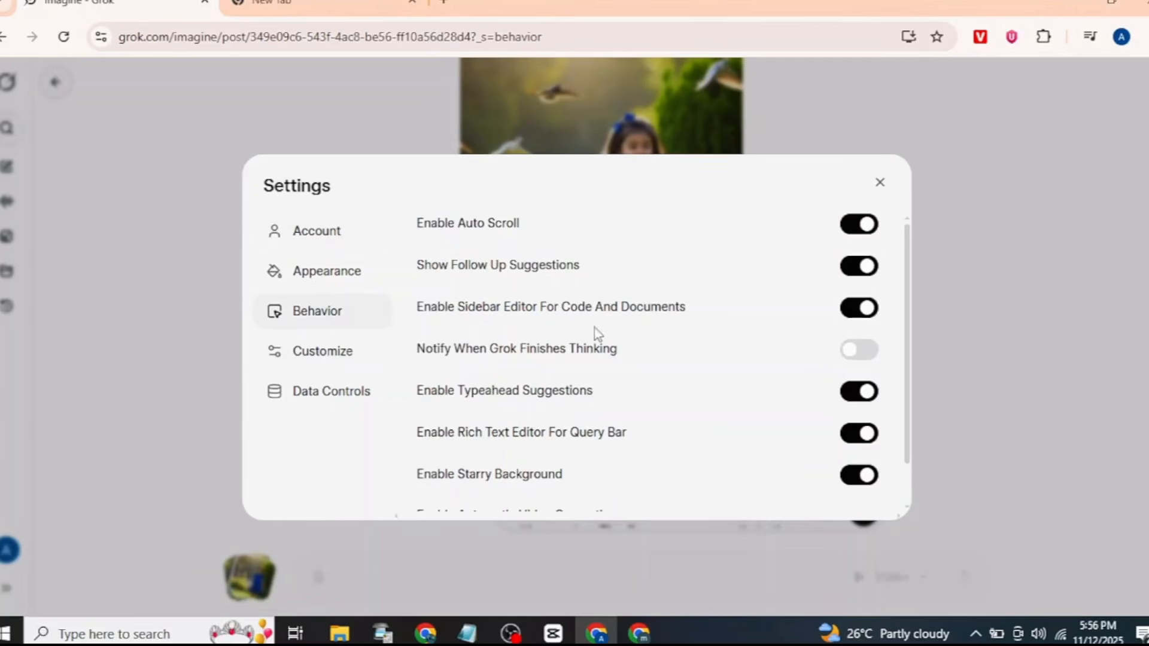
pyautogui.scroll(-1, 598, 389)
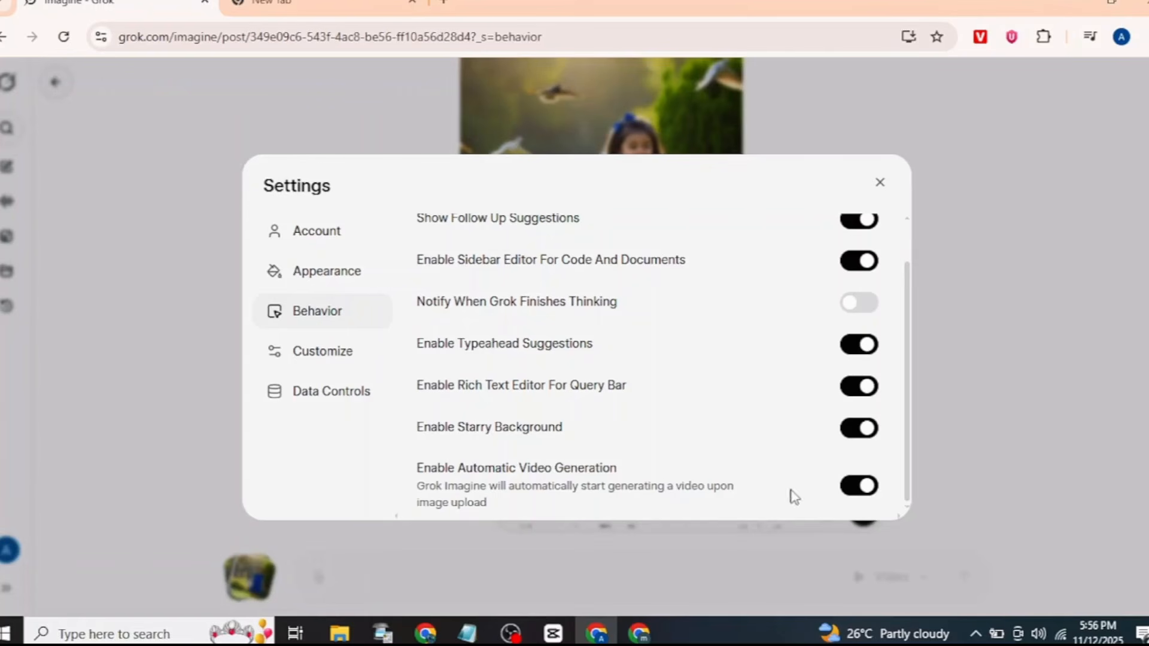
pyautogui.click(863, 488)
pyautogui.click(879, 182)
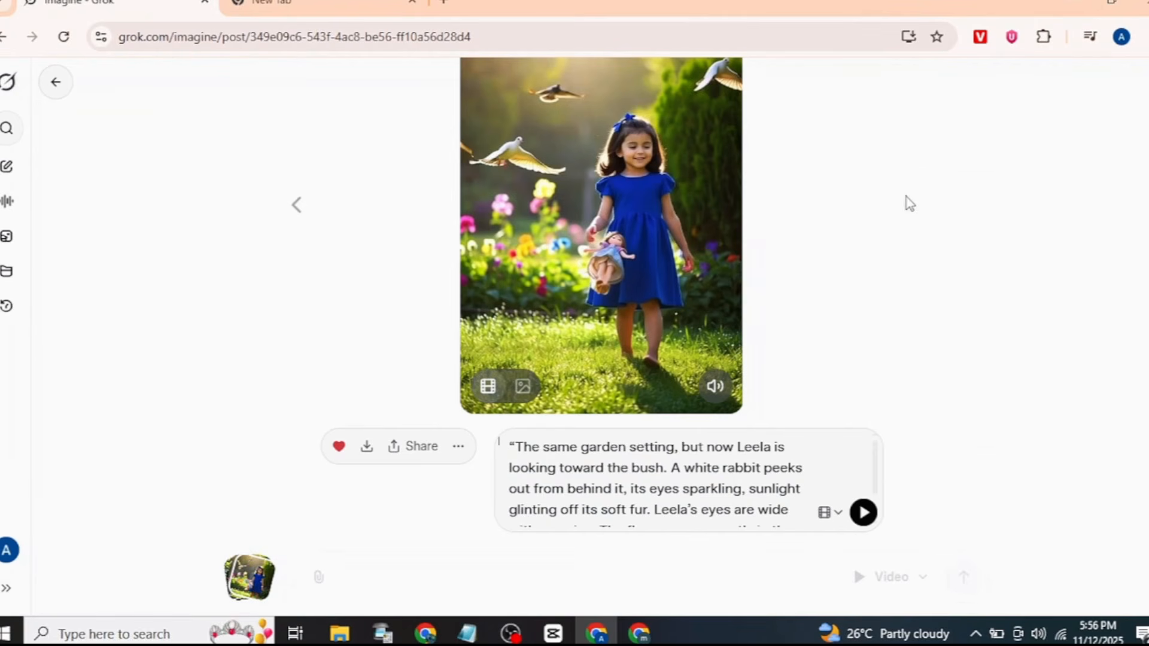
# Step: Move the Scene 2 video to its closing moment with the girl facing the rabbit and copy that video frame
pyautogui.moveTo(664, 375)
pyautogui.moveTo(592, 394); pyautogui.dragTo(634, 385)
pyautogui.rightClick(634, 386)
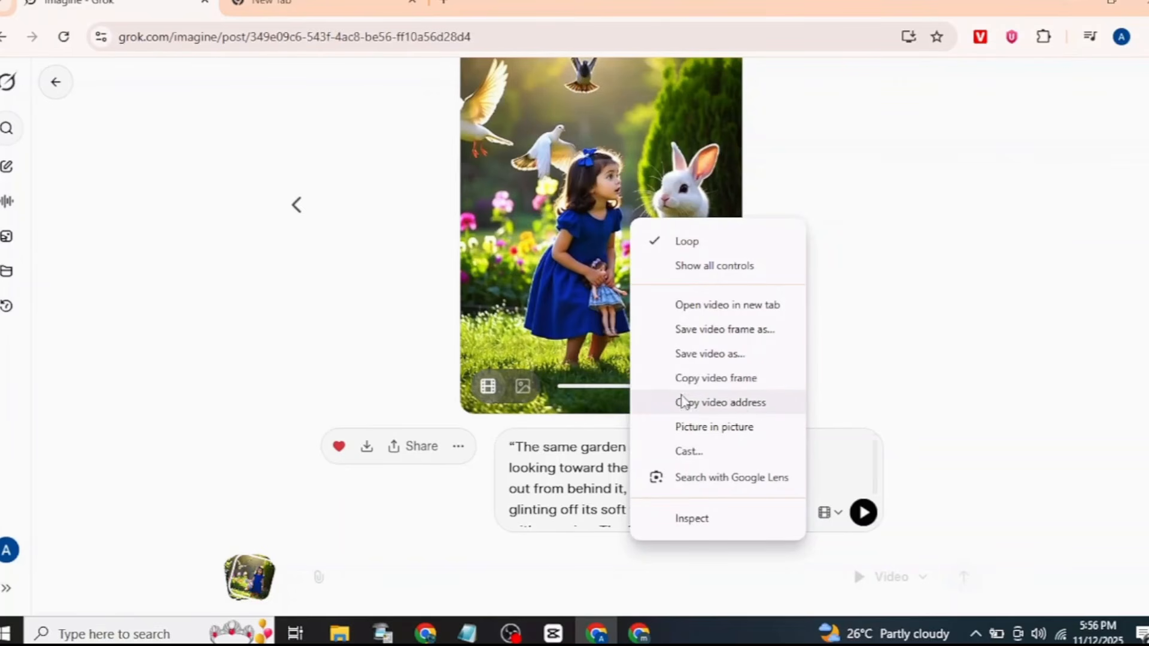
pyautogui.click(728, 379)
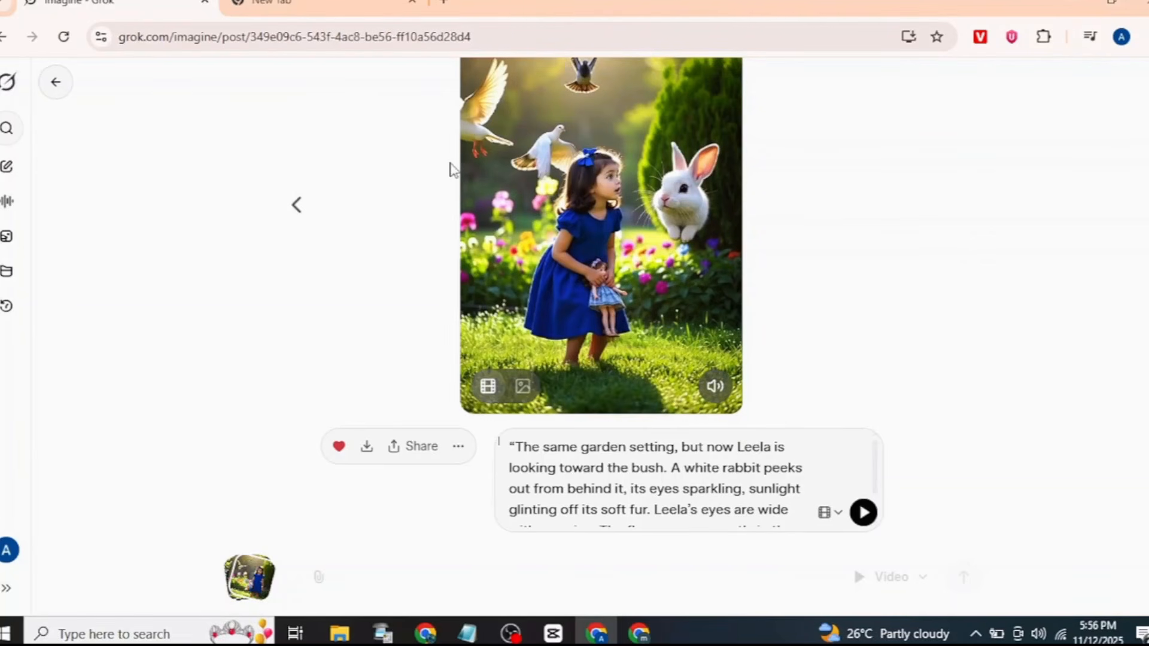
# Step: Return to the Imagine favorites and paste the copied girl-and-rabbit frame into the prompt box
pyautogui.moveTo(622, 188)
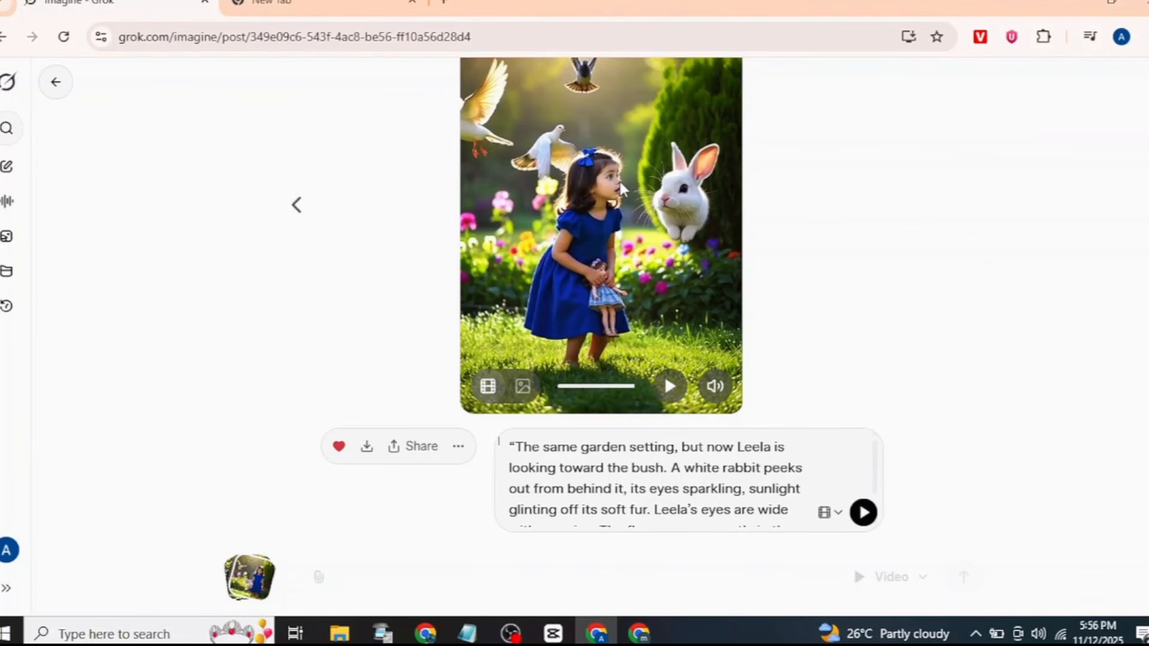
pyautogui.click(56, 83)
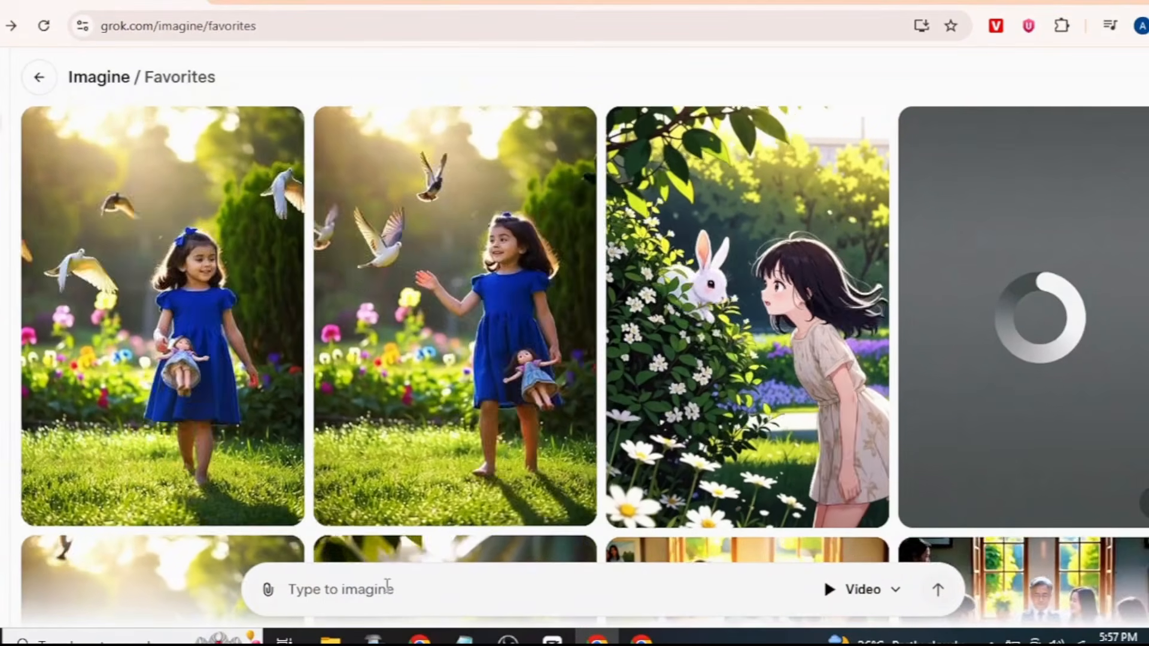
pyautogui.click(388, 586)
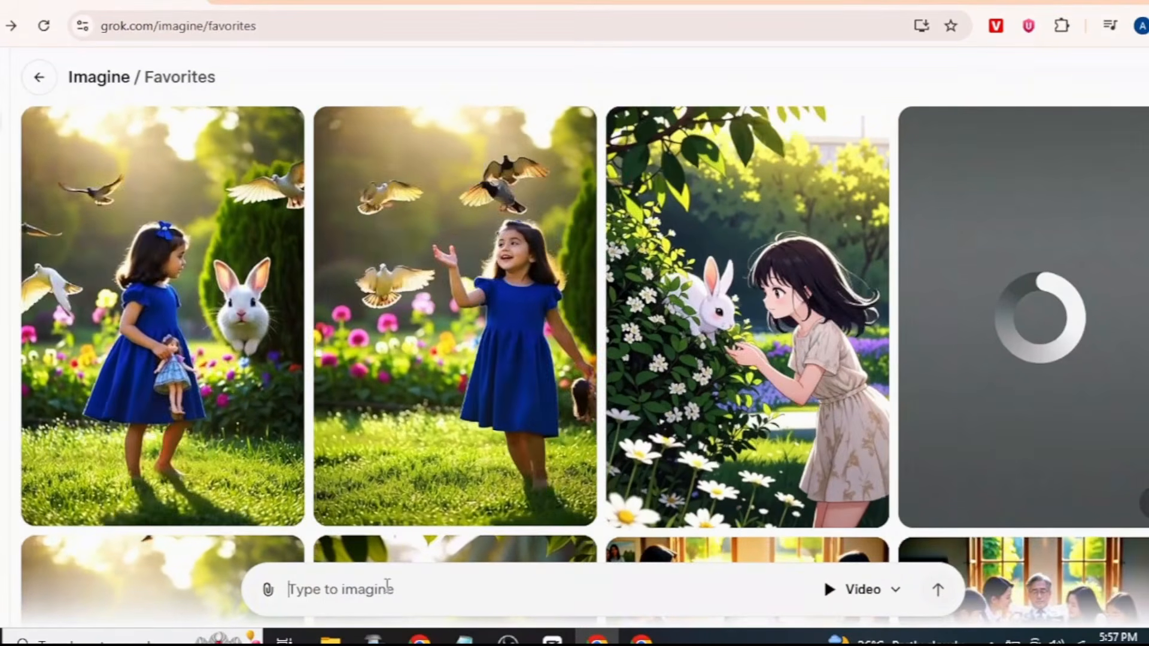
pyautogui.hotkey('ctrl', 'v')
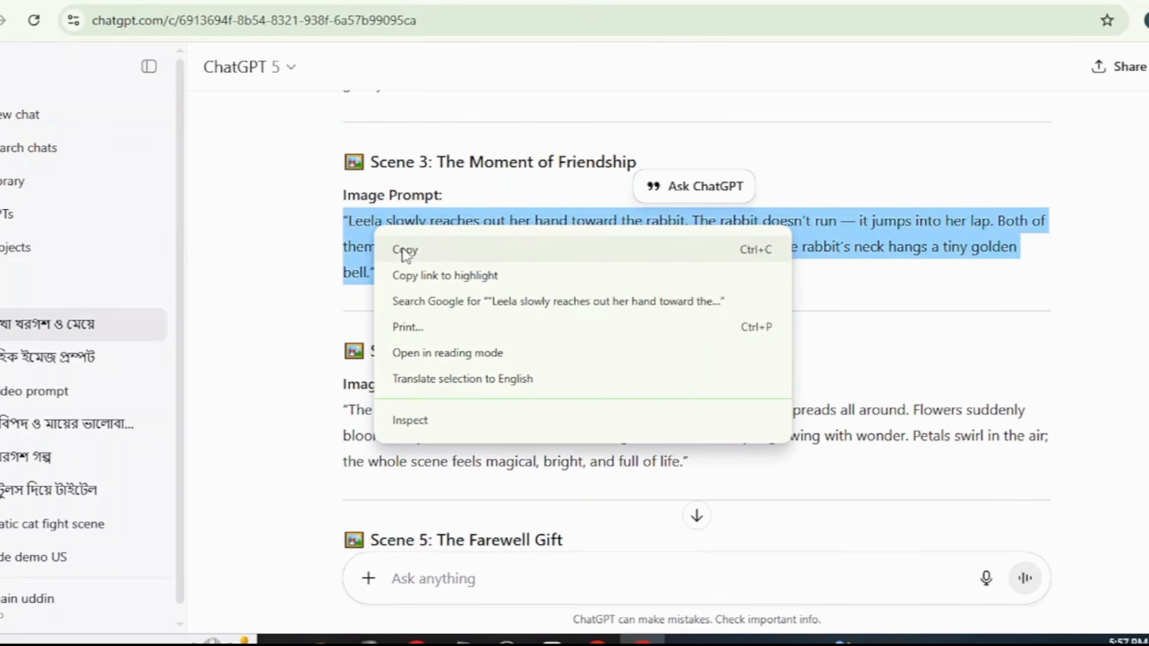
# Step: In ChatGPT, copy the image prompt text of Scene 3: The Moment of Friendship
pyautogui.click(414, 250)
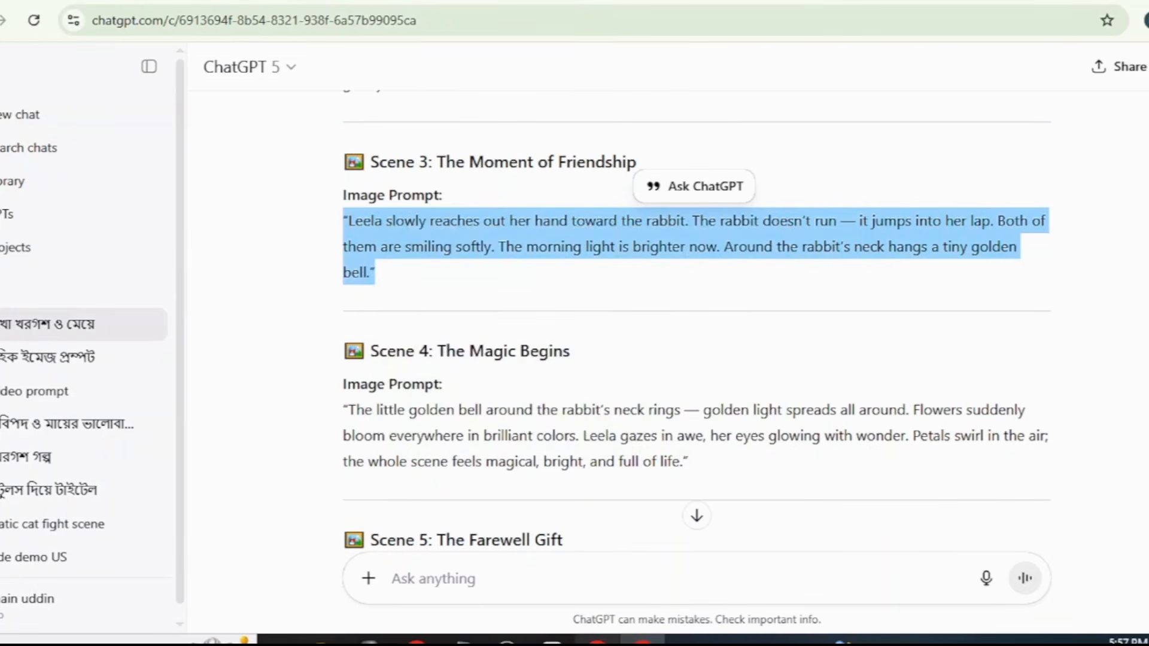
# Step: Switch to Grok, paste the Scene 3 prompt for the girl-and-rabbit image, and generate the video
pyautogui.click(597, 639)
pyautogui.rightClick(614, 534)
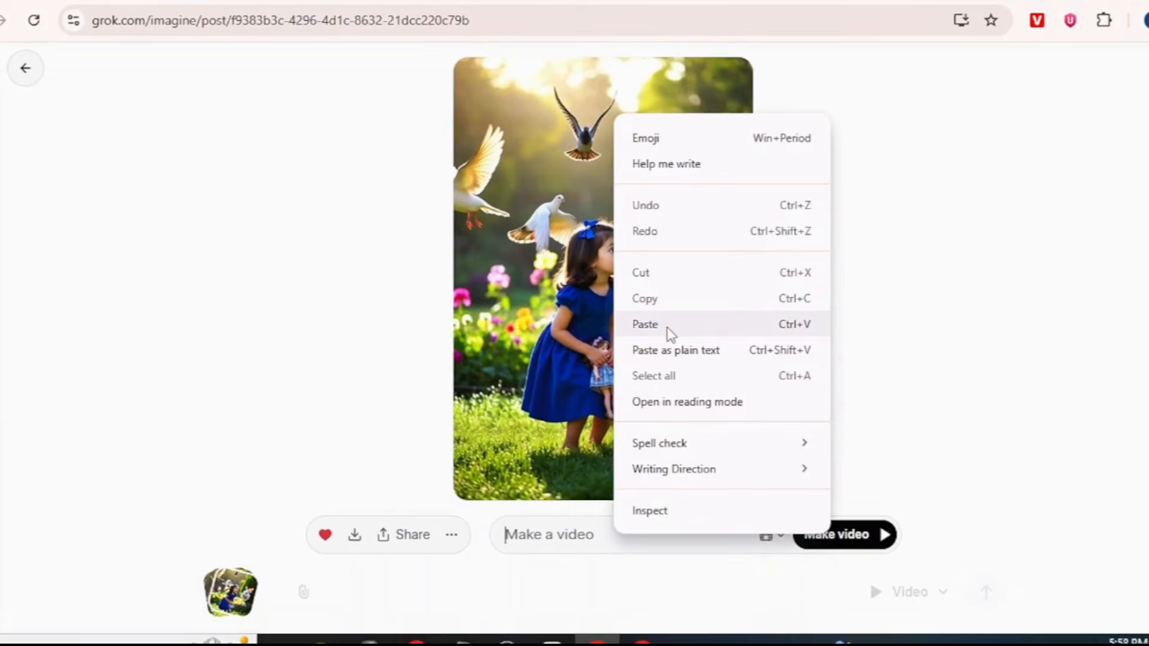
pyautogui.click(667, 326)
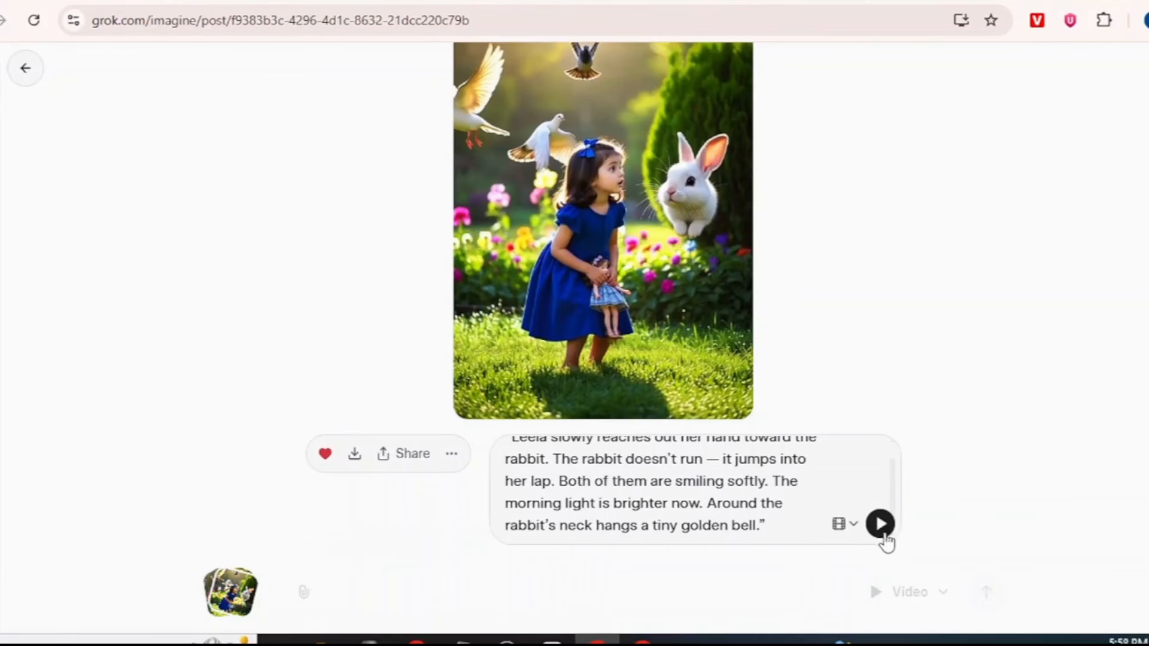
pyautogui.click(882, 530)
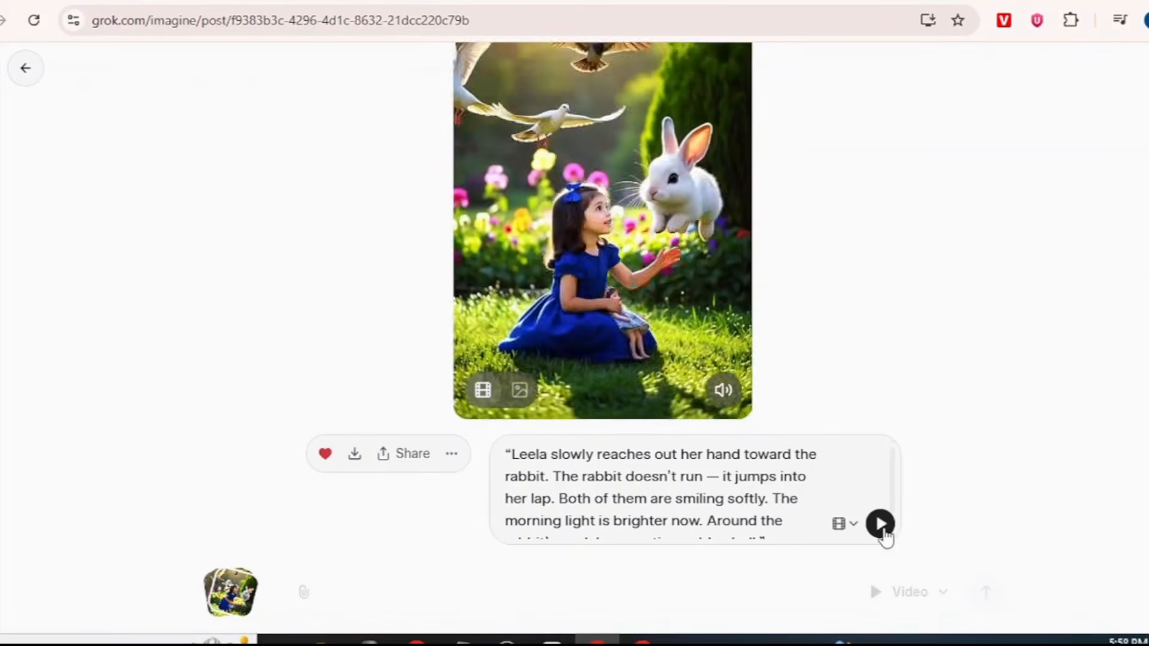
# Step: Mute the Scene 3 video, copy its frame of the rabbit beside the seated girl, and paste it as a new Imagine image
pyautogui.click(723, 390)
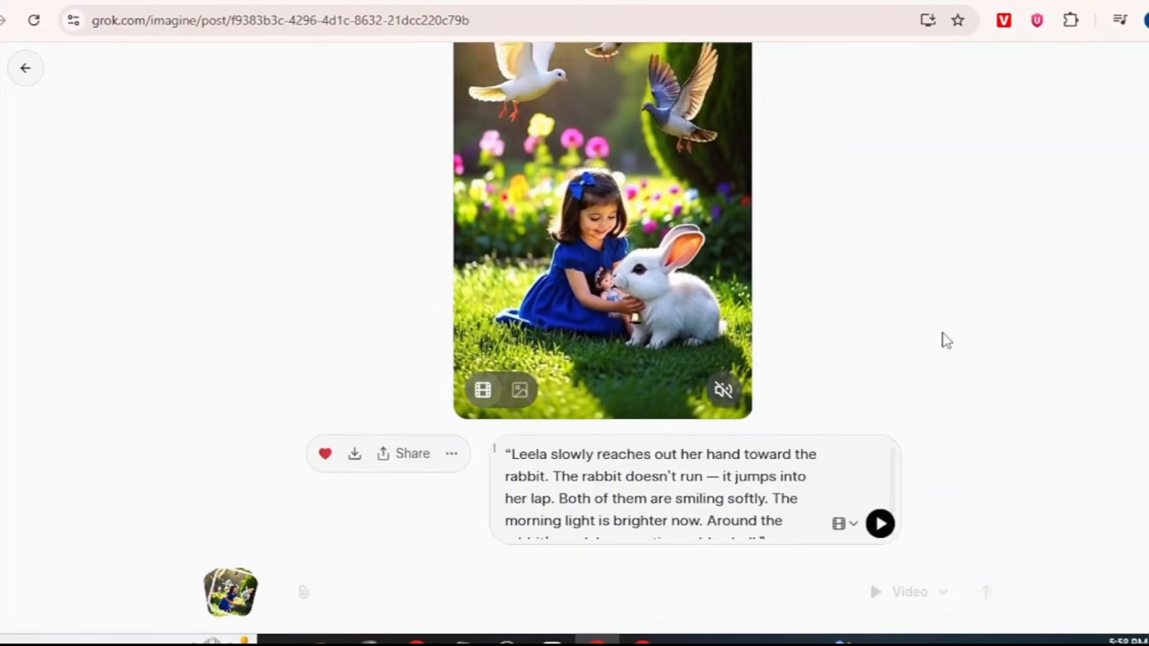
pyautogui.rightClick(659, 170)
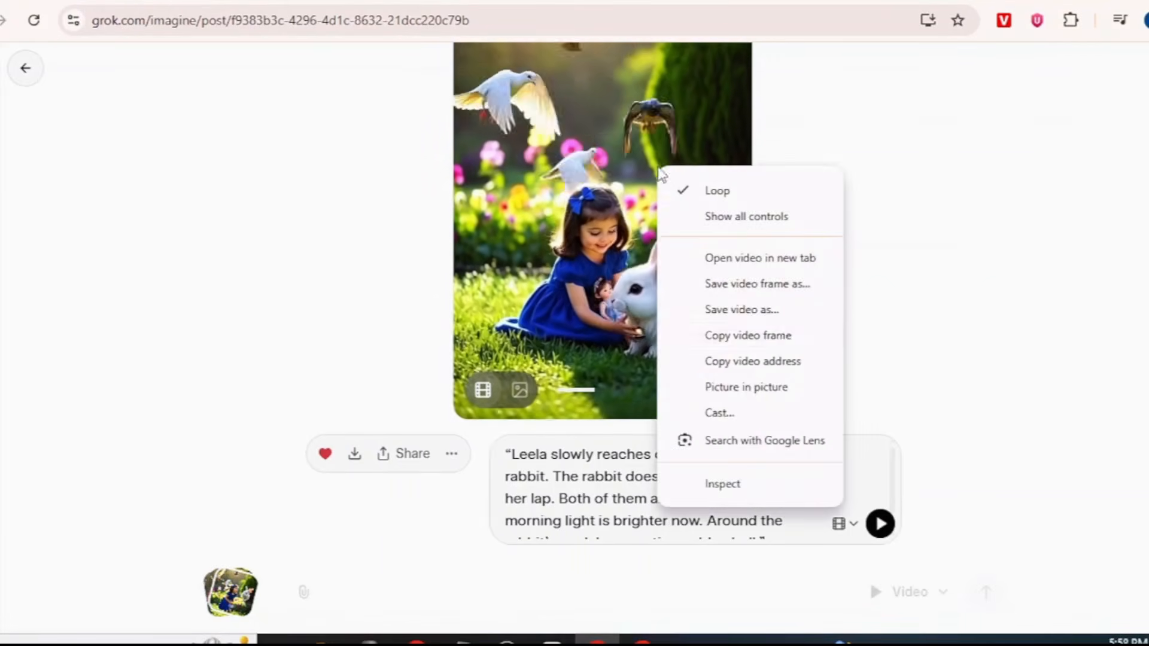
pyautogui.click(780, 334)
pyautogui.click(35, 78)
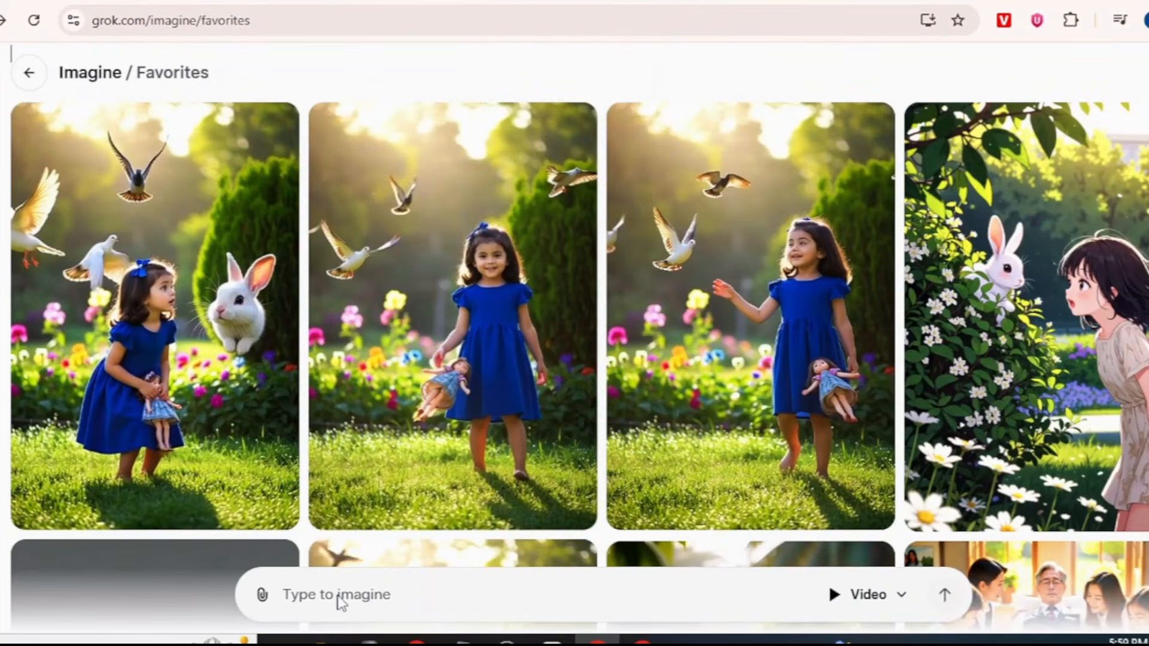
pyautogui.hotkey('ctrl', 'v')
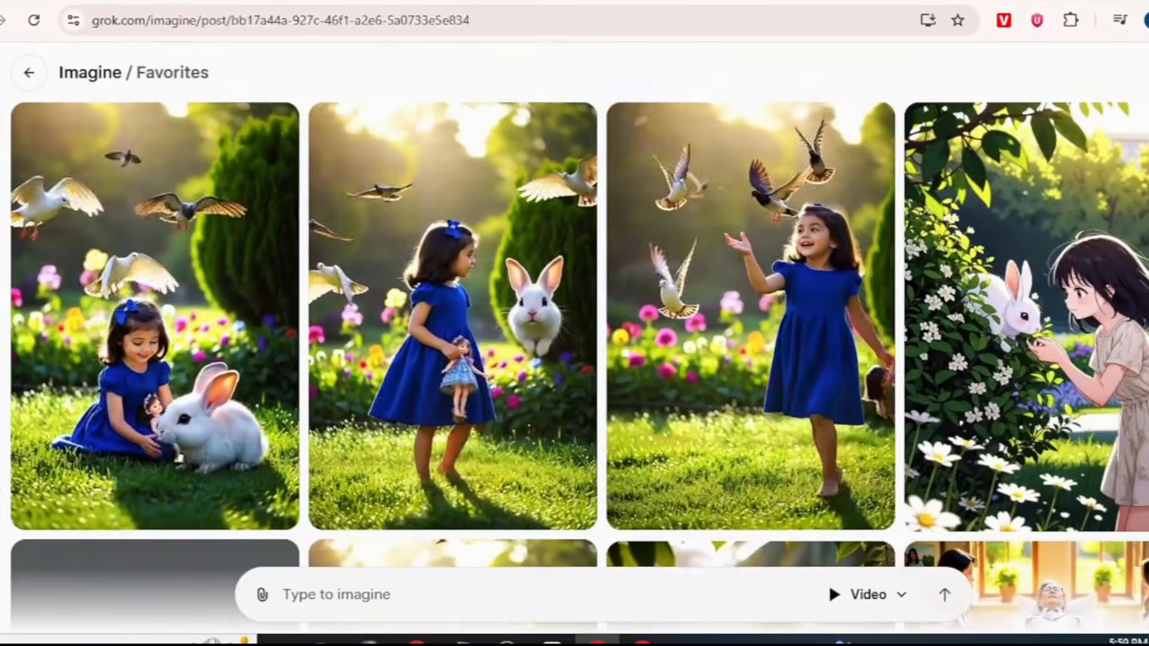
# Step: Switch to ChatGPT and copy the image prompt text of Scene 4: The Magic Begins
pyautogui.click(644, 639)
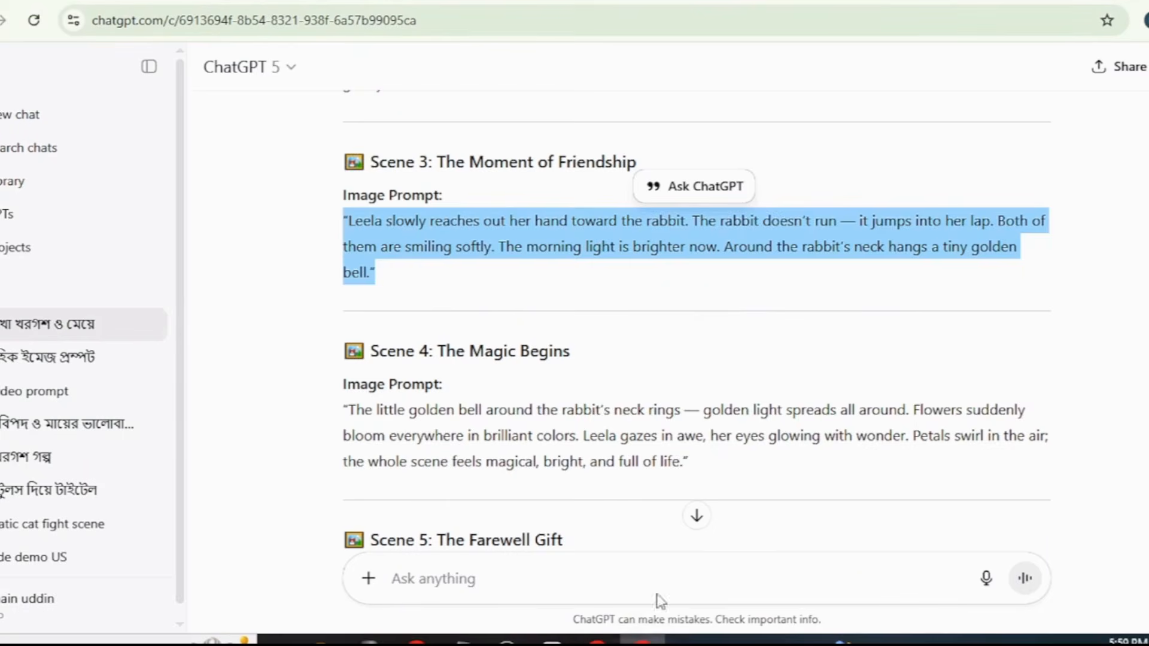
pyautogui.scroll(-6, 687, 236)
pyautogui.scroll(3, 705, 210)
pyautogui.moveTo(693, 277); pyautogui.dragTo(344, 225)
pyautogui.rightClick(379, 173)
pyautogui.click(397, 184)
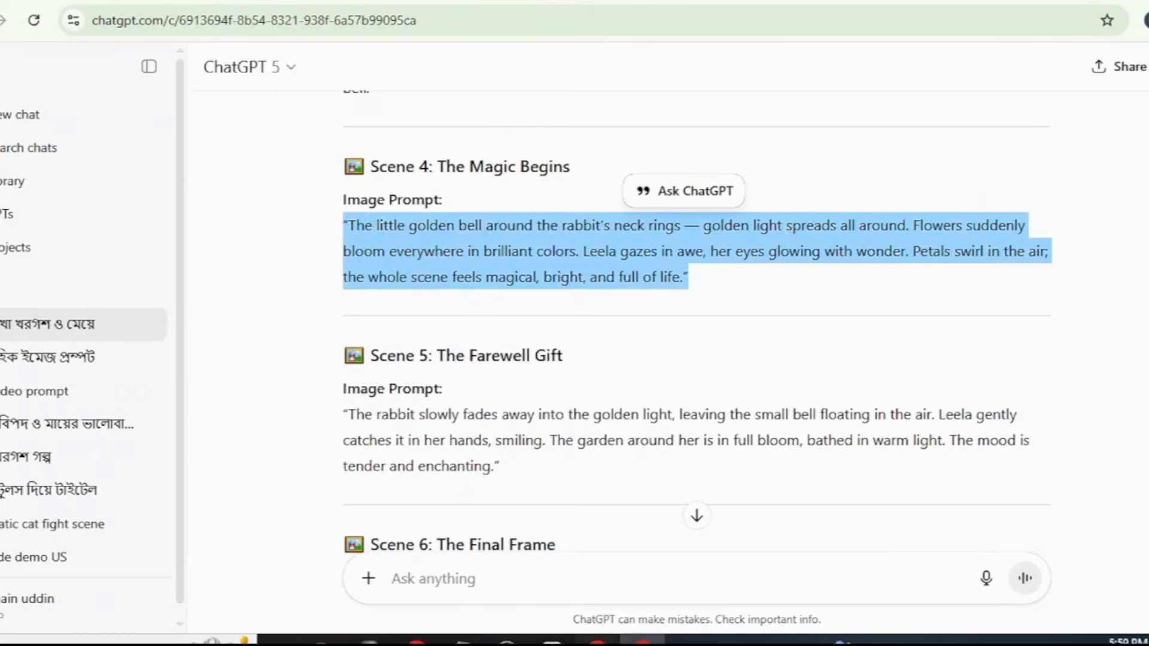
# Step: Switch to Grok, generate the video from the pasted Scene 4 prompt, and pause its playback
pyautogui.click(597, 640)
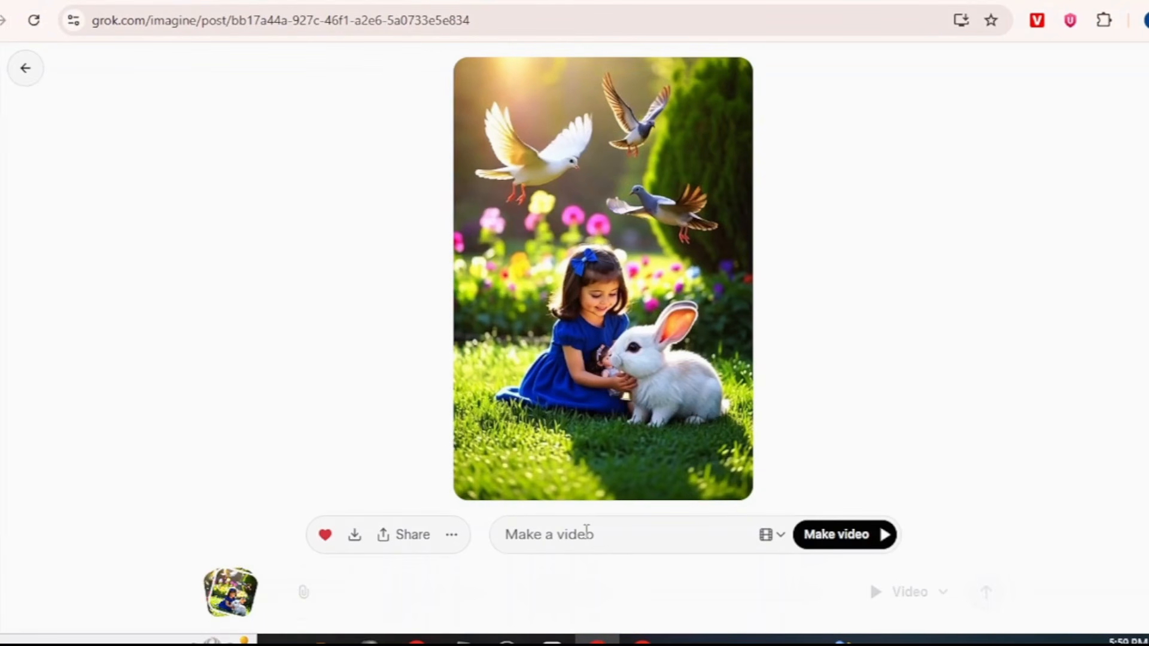
pyautogui.hotkey('ctrl', 'v')
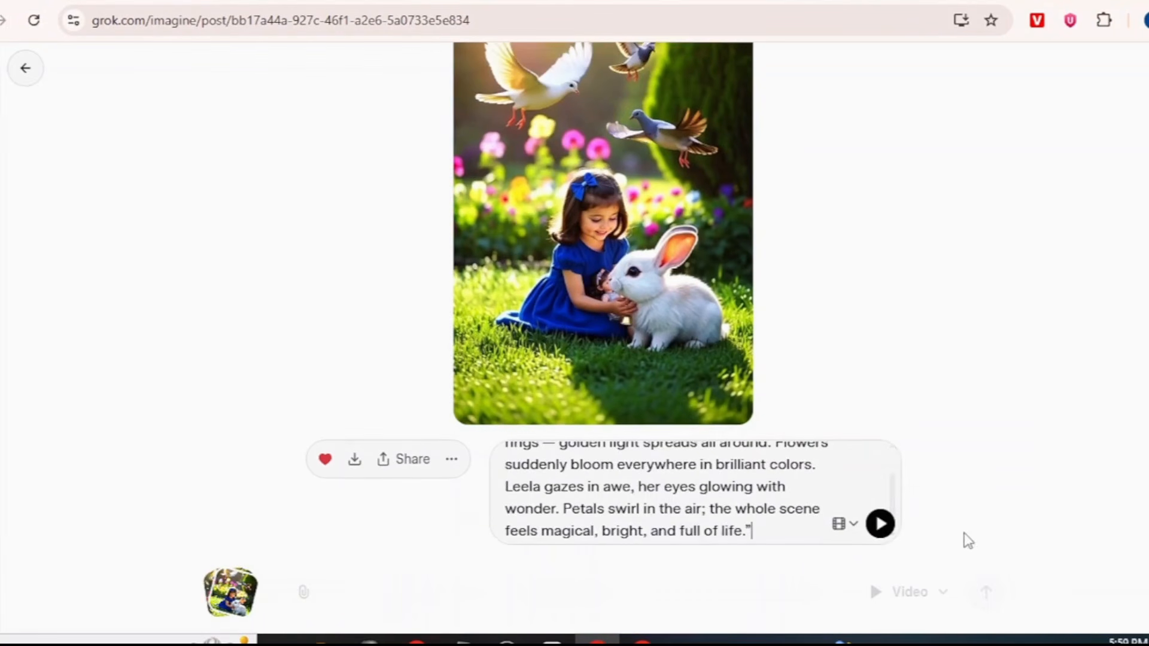
pyautogui.click(879, 525)
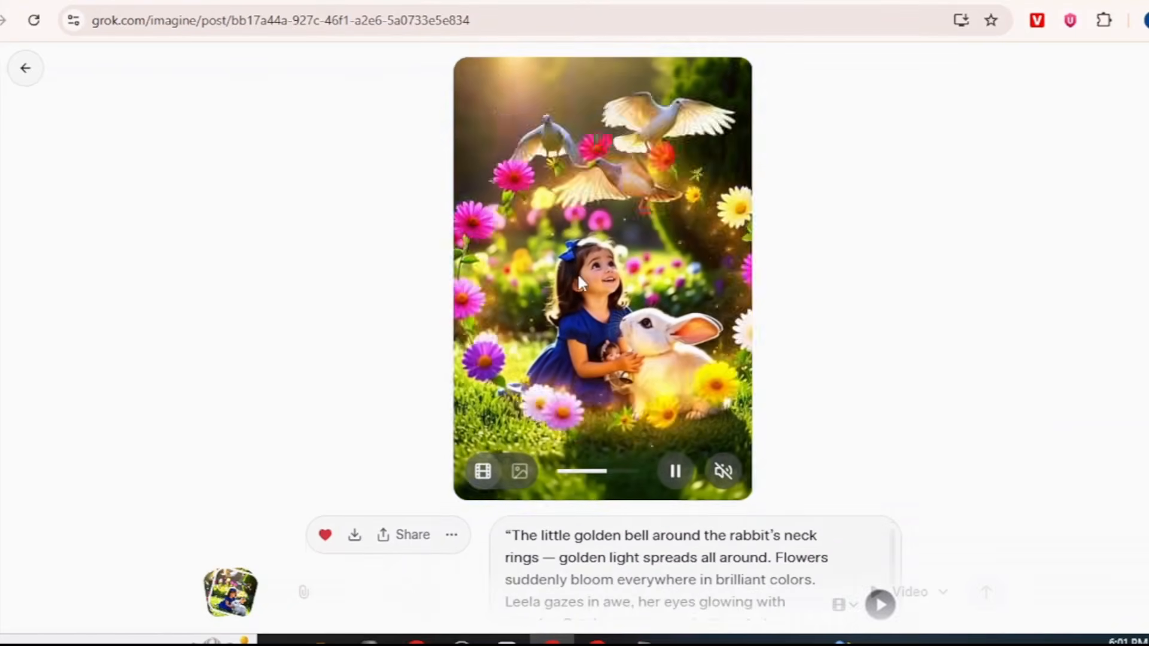
pyautogui.click(675, 471)
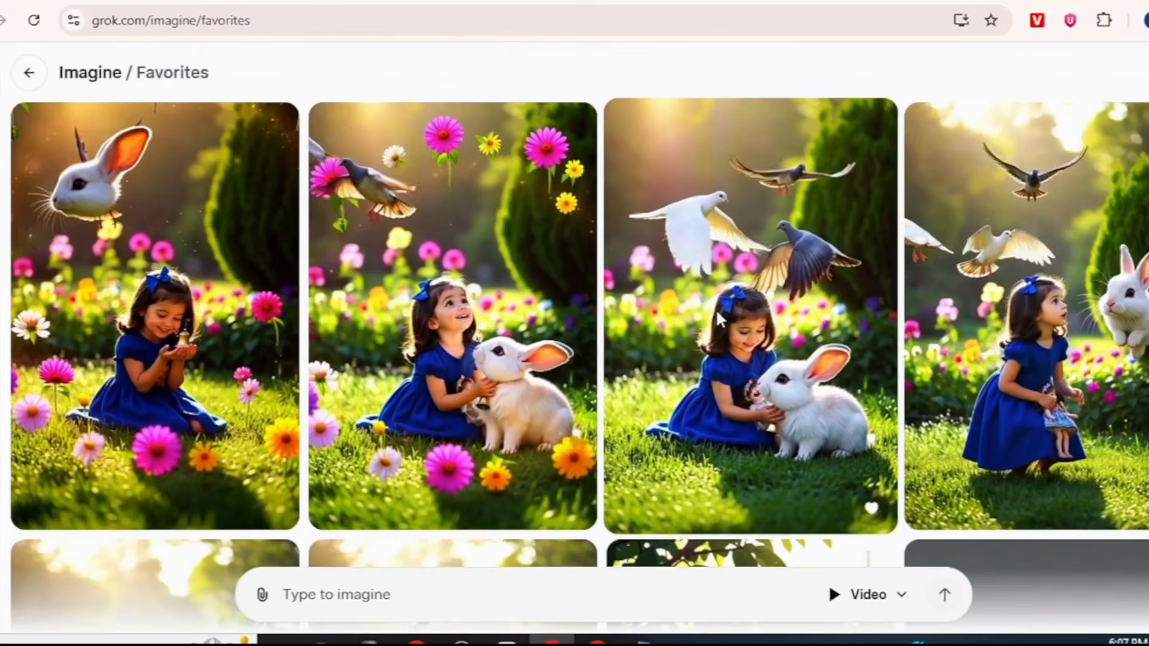
# Step: From the Imagine favorites, download the video of the girl facing forward with her doll, and open the one of her reaching toward the birds
pyautogui.scroll(-5, 716, 308)
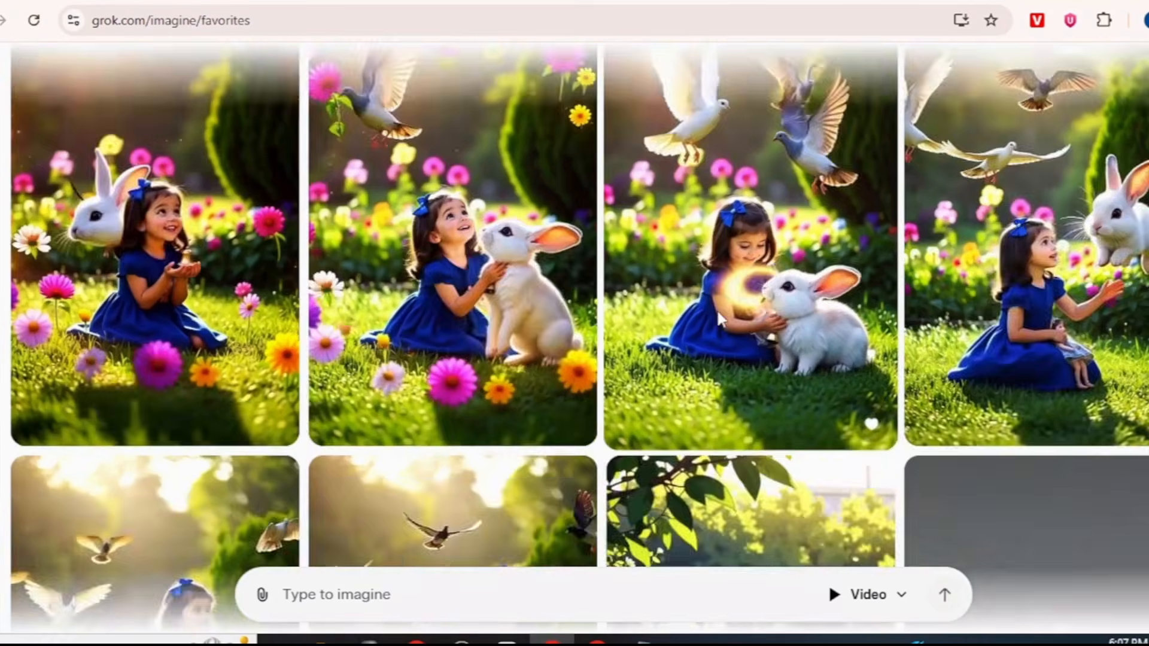
pyautogui.scroll(-3, 426, 360)
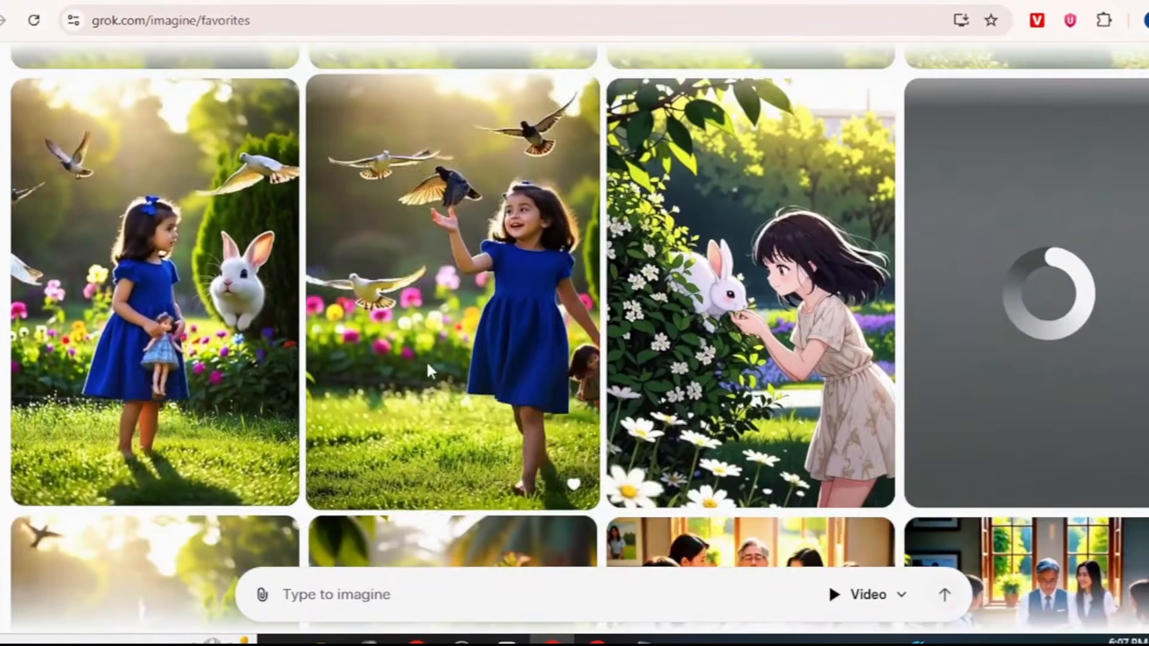
pyautogui.scroll(-4, 439, 386)
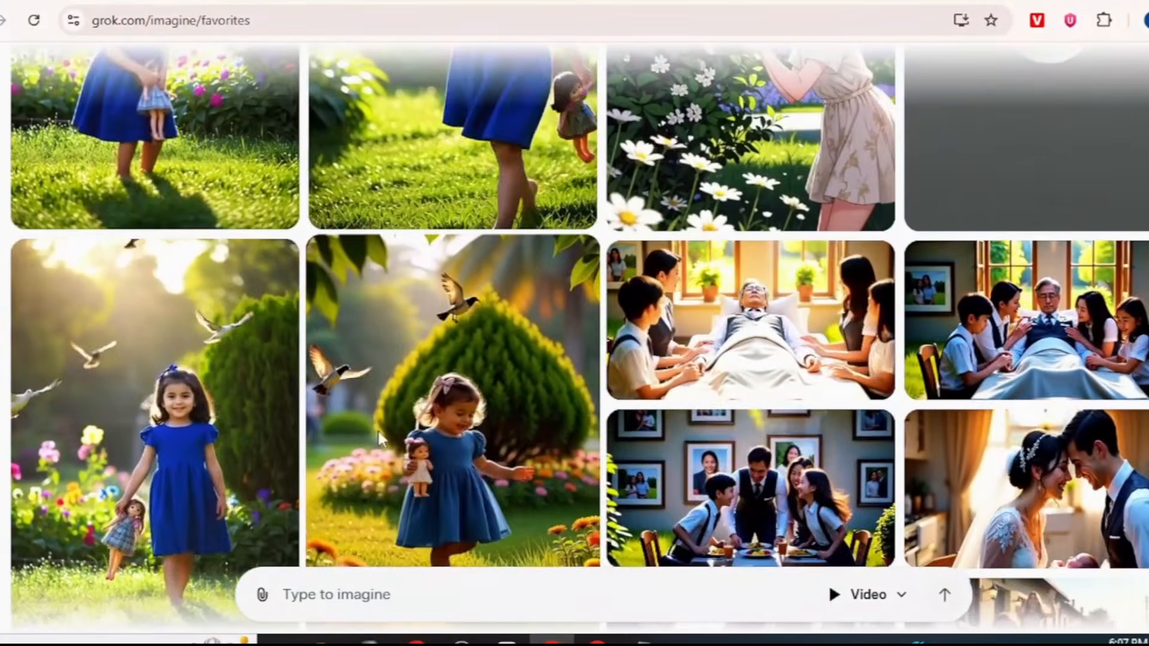
pyautogui.scroll(3, 265, 425)
pyautogui.scroll(1, 269, 424)
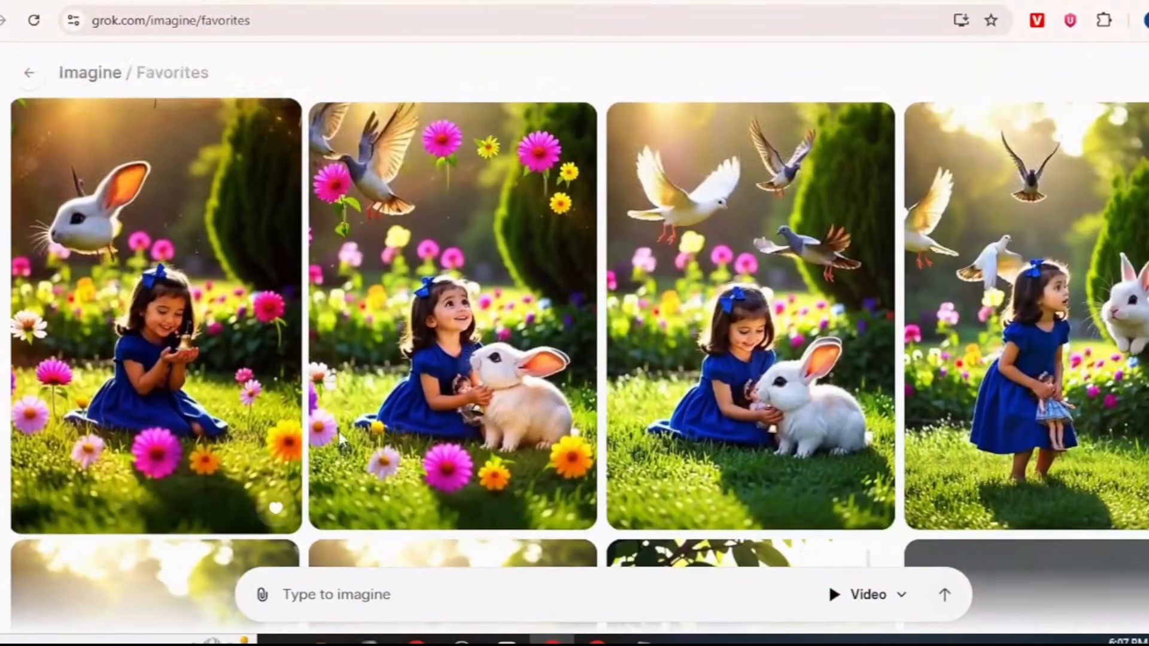
pyautogui.scroll(-4, 216, 347)
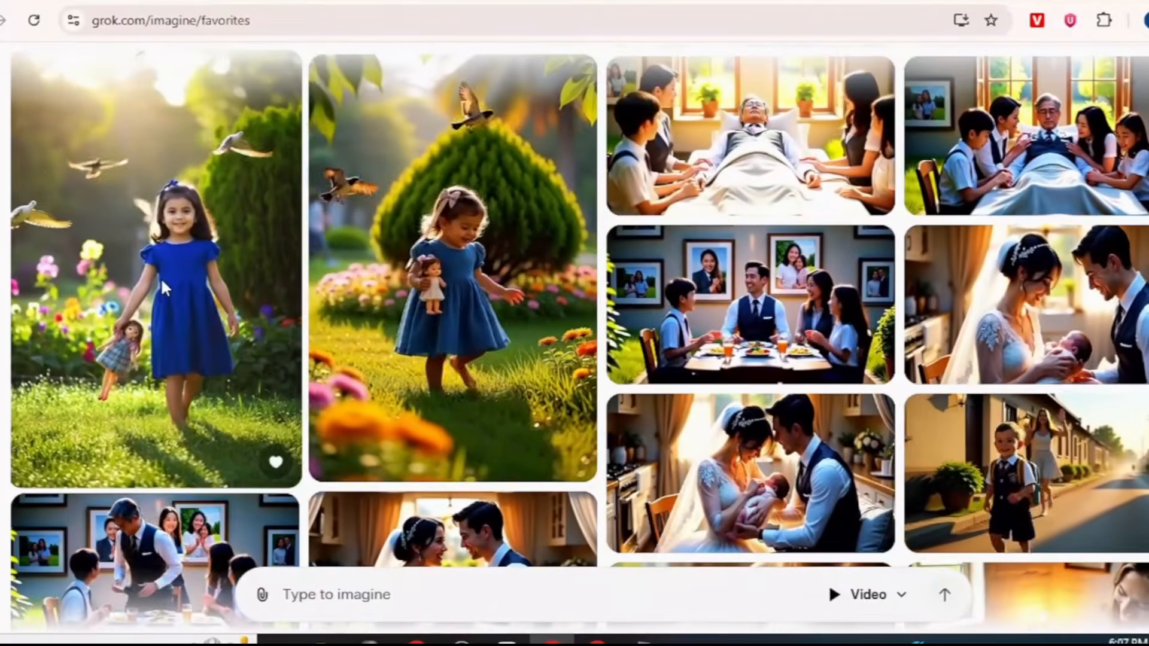
pyautogui.click(161, 278)
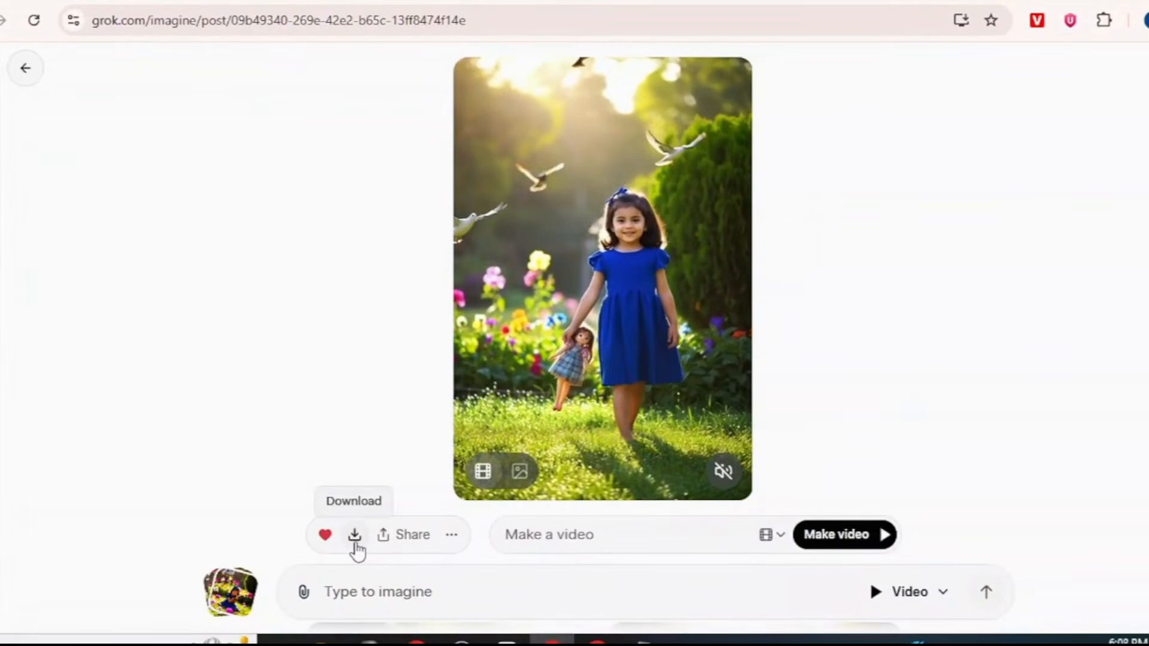
pyautogui.click(27, 70)
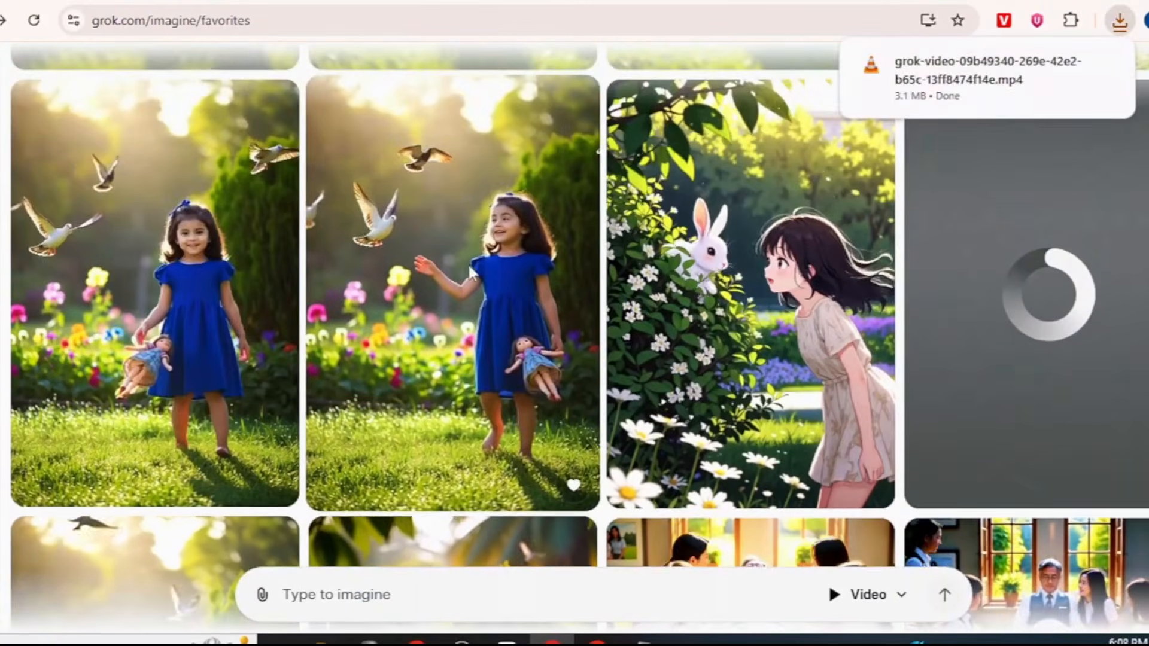
pyautogui.click(466, 263)
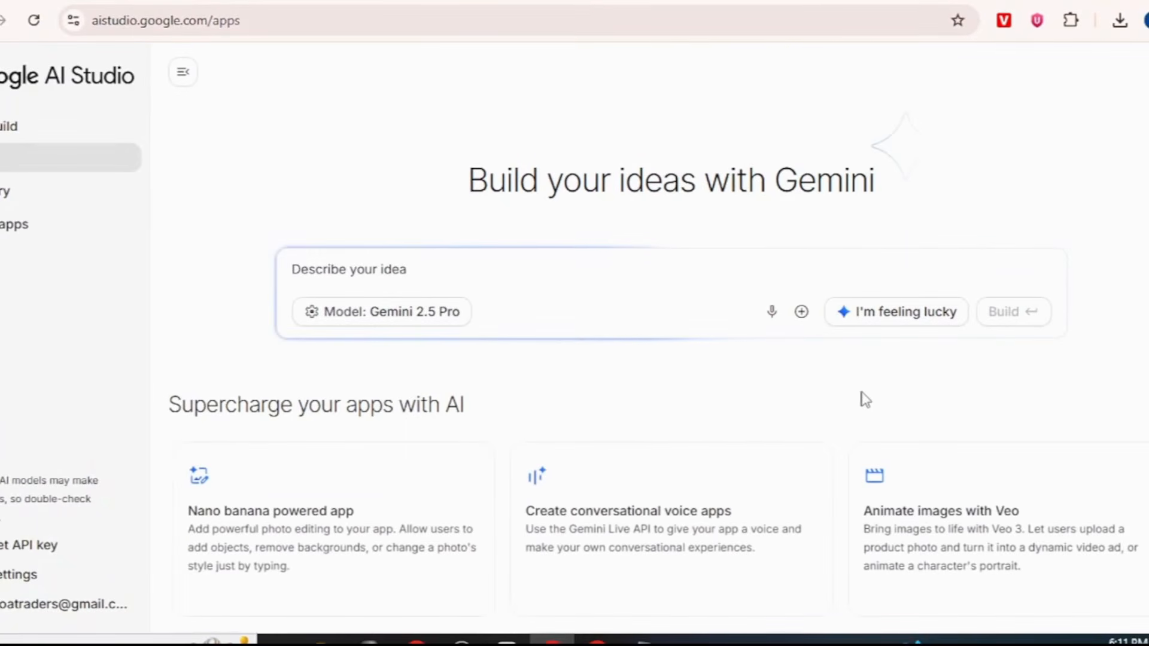
# Step: In Google AI Studio, open Text to speech with Gemini and set the mode to Single-speaker audio
pyautogui.click(22, 136)
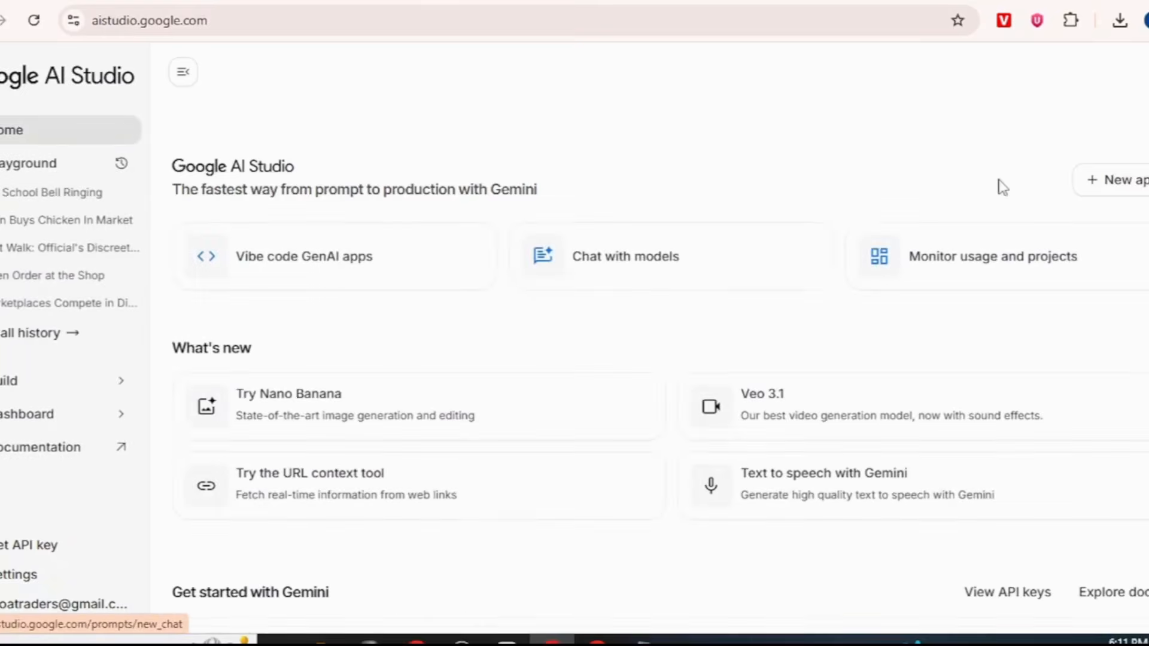
pyautogui.scroll(-2, 174, 267)
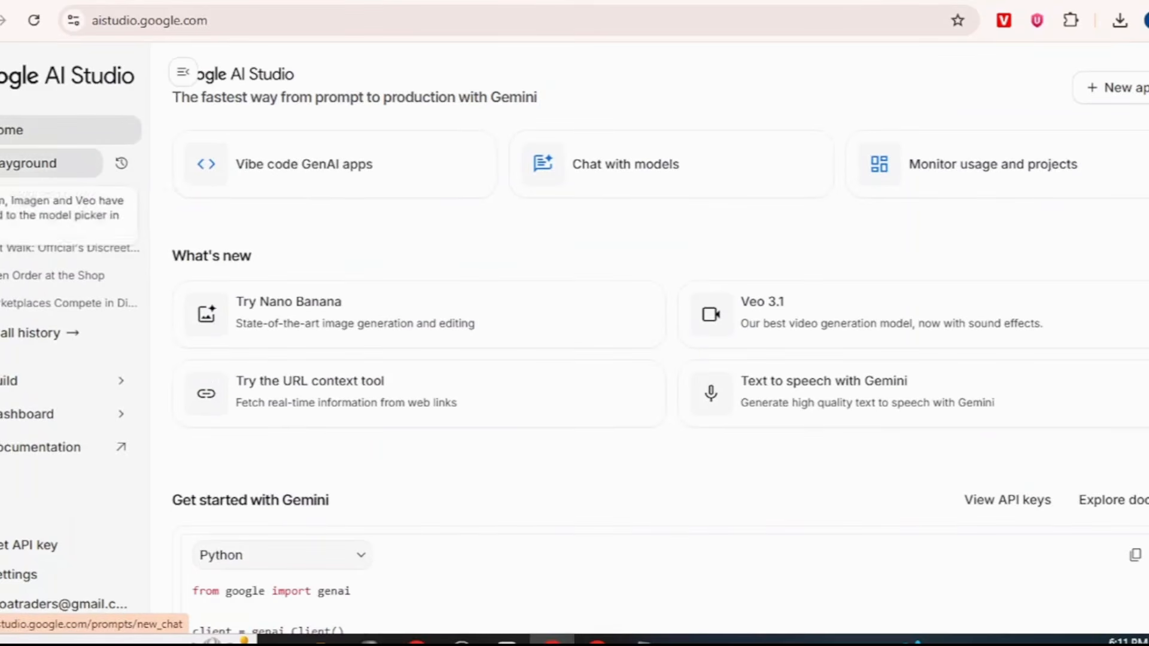
pyautogui.scroll(2, 737, 487)
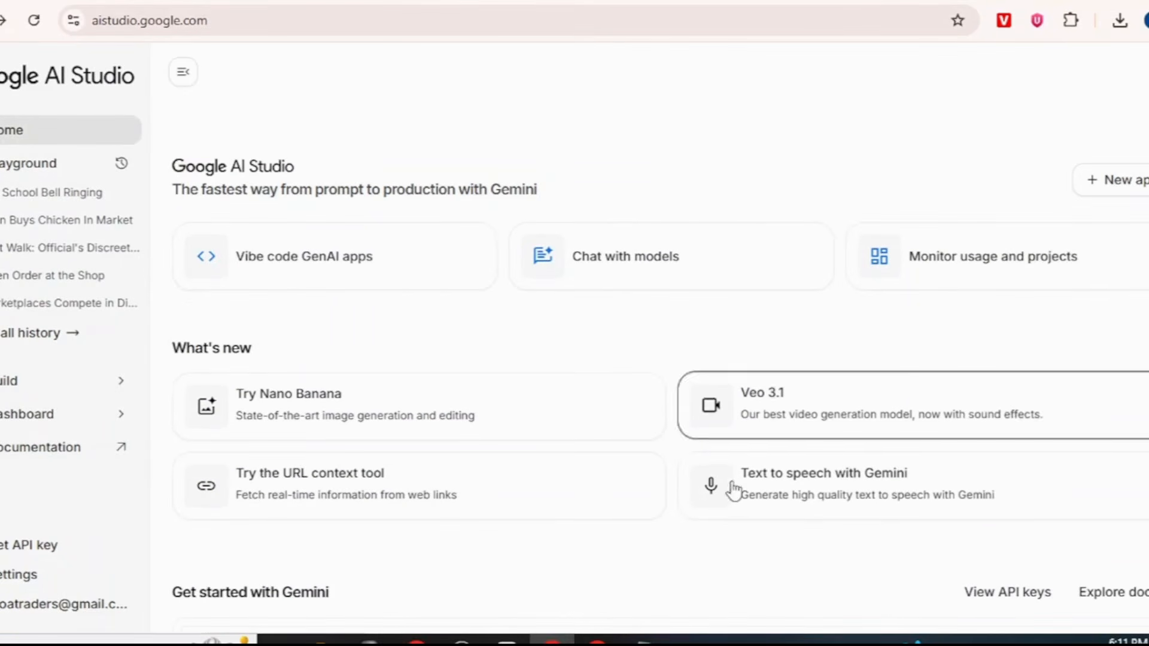
pyautogui.click(855, 504)
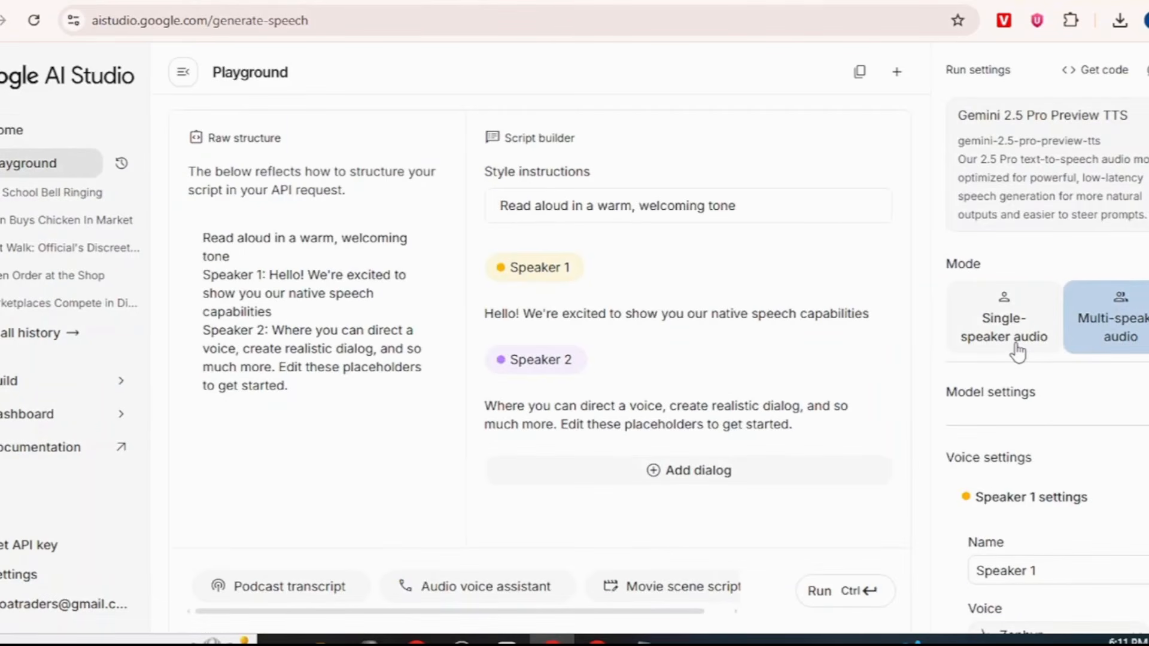
pyautogui.click(981, 346)
# Step: Switch to ChatGPT and copy the full Bengali story about Leela and the rabbit, without the closing emojis
pyautogui.moveTo(596, 640)
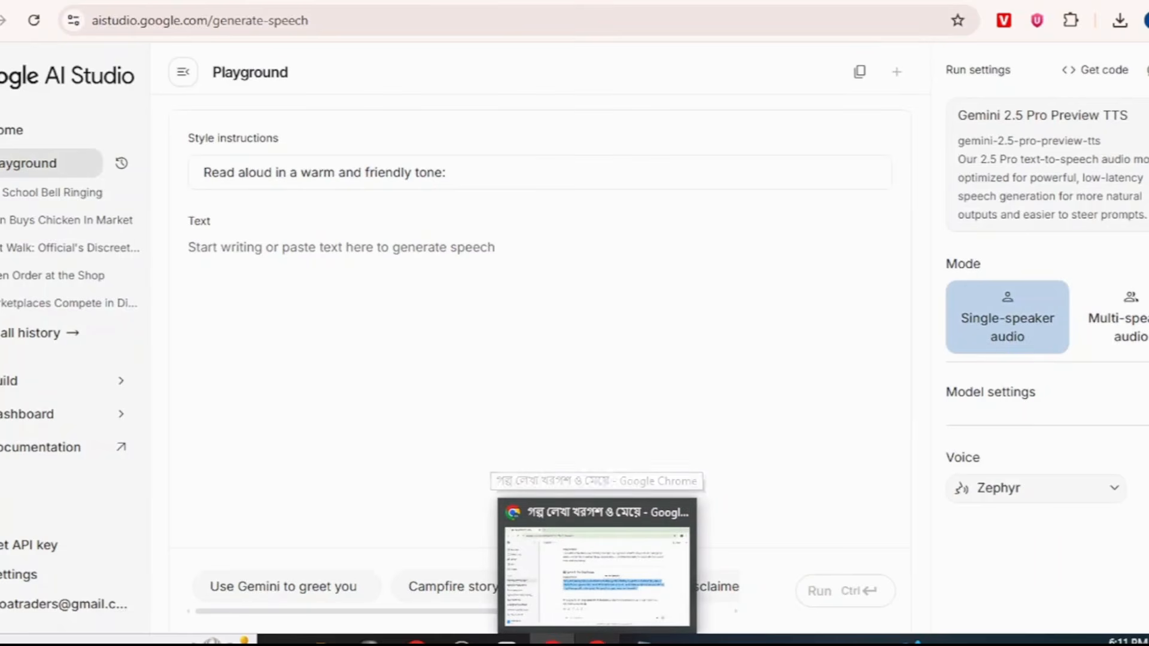
pyautogui.click(500, 502)
pyautogui.scroll(20, 819, 377)
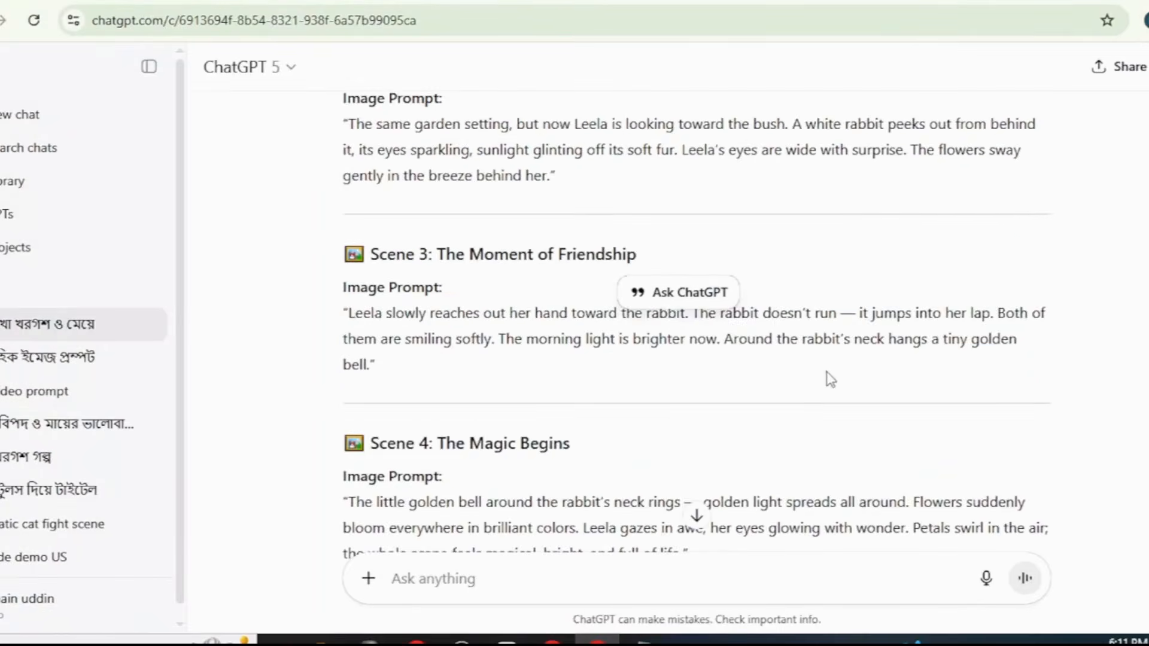
pyautogui.scroll(10, 778, 377)
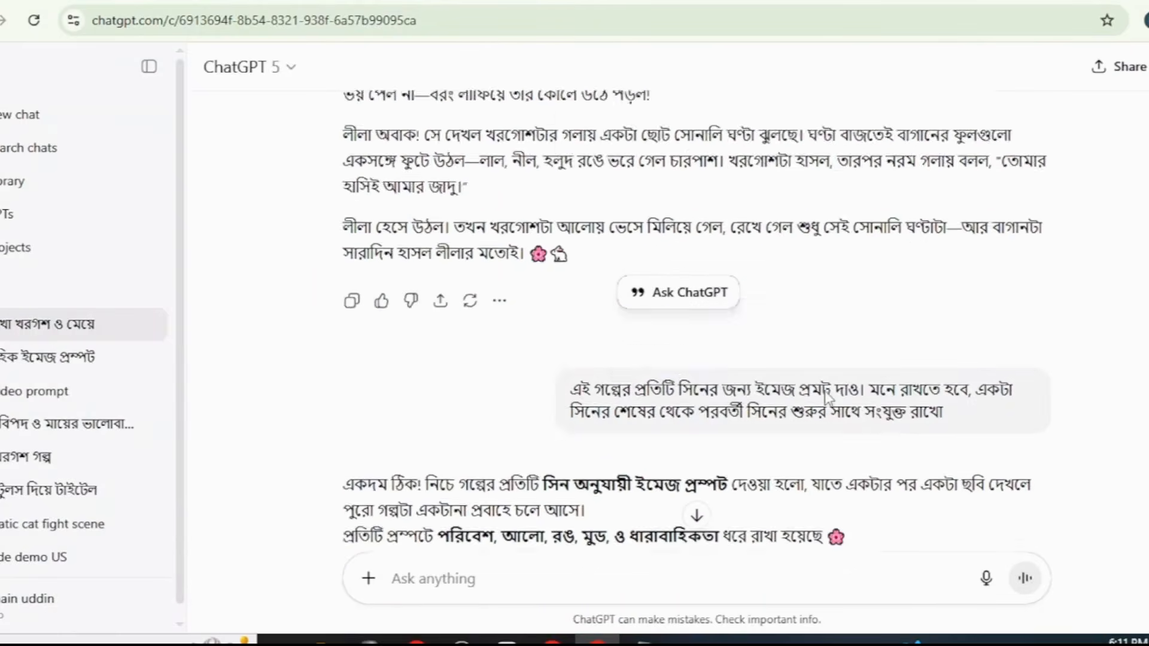
pyautogui.scroll(-3, 585, 318)
pyautogui.scroll(3, 553, 289)
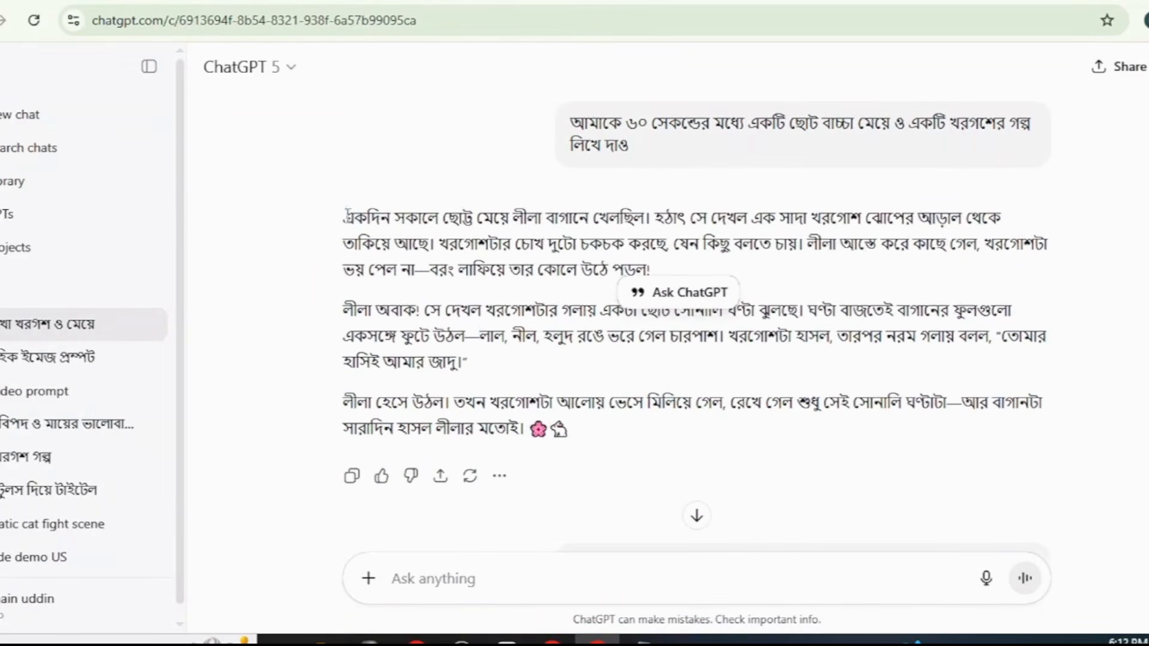
pyautogui.moveTo(347, 213); pyautogui.dragTo(525, 423)
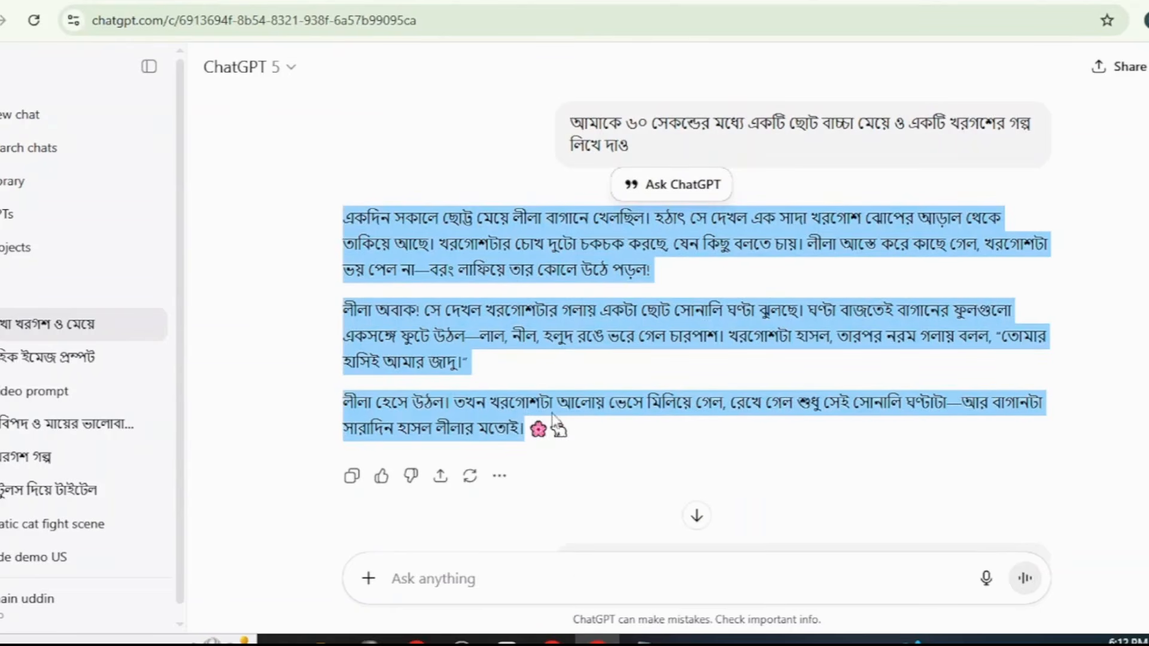
# Step: Switch to Google AI Studio and paste the Bengali story as the text for speech generation
pyautogui.click(551, 642)
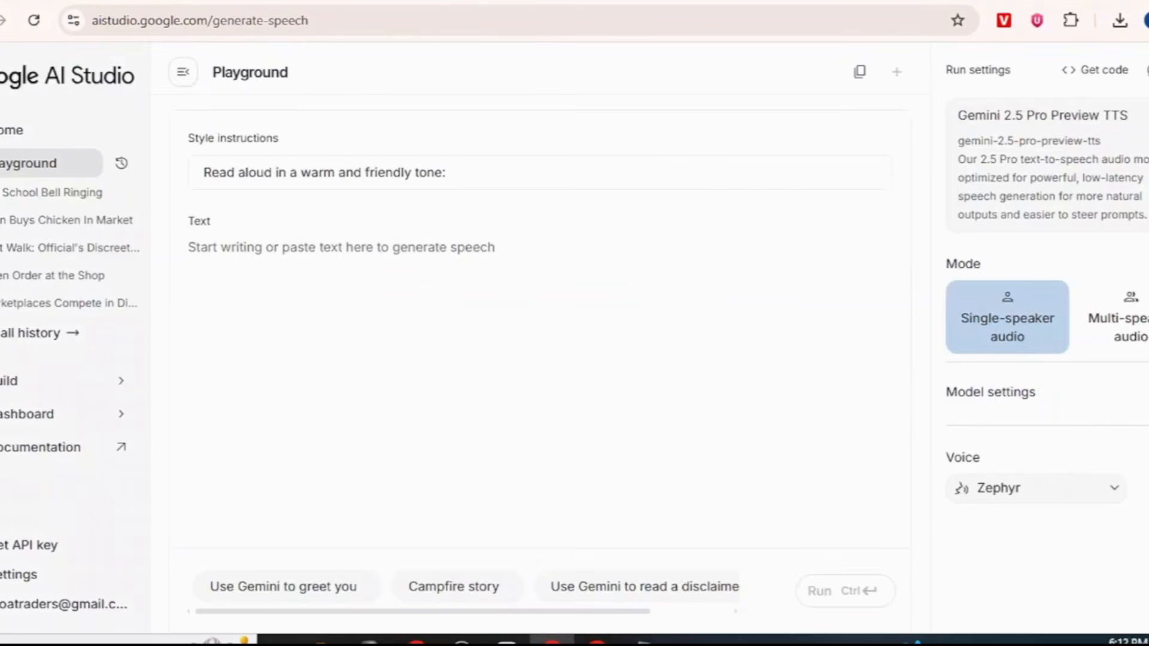
pyautogui.rightClick(306, 247)
pyautogui.click(350, 429)
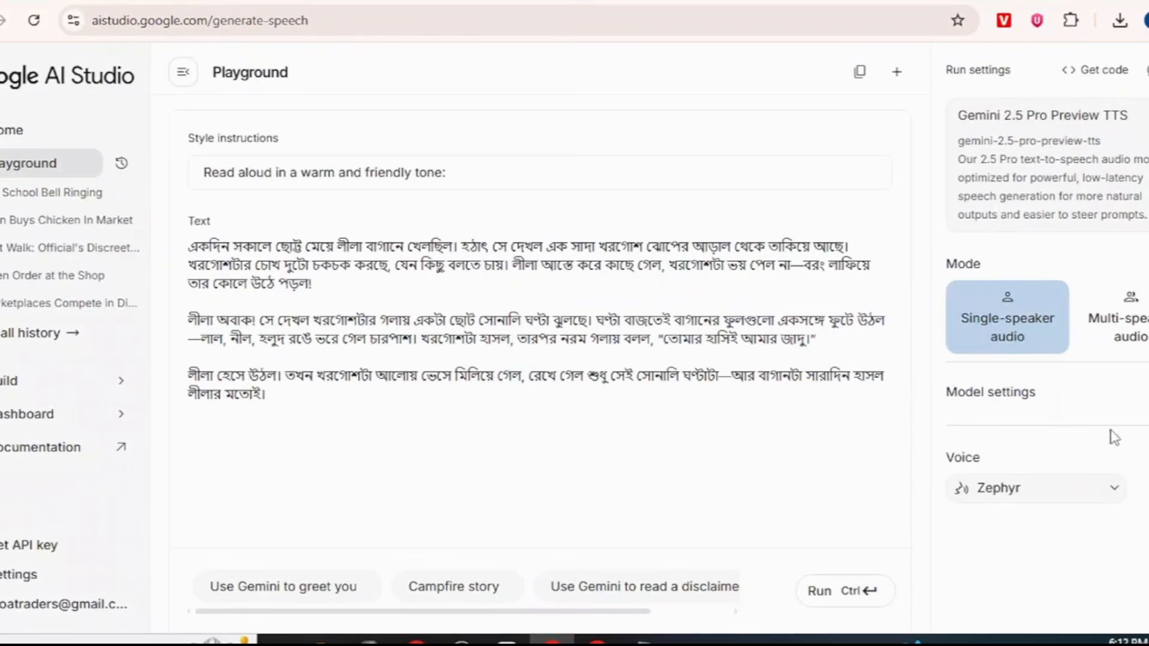
# Step: Set the voice to Charon and generate the speech audio for the story
pyautogui.click(1089, 497)
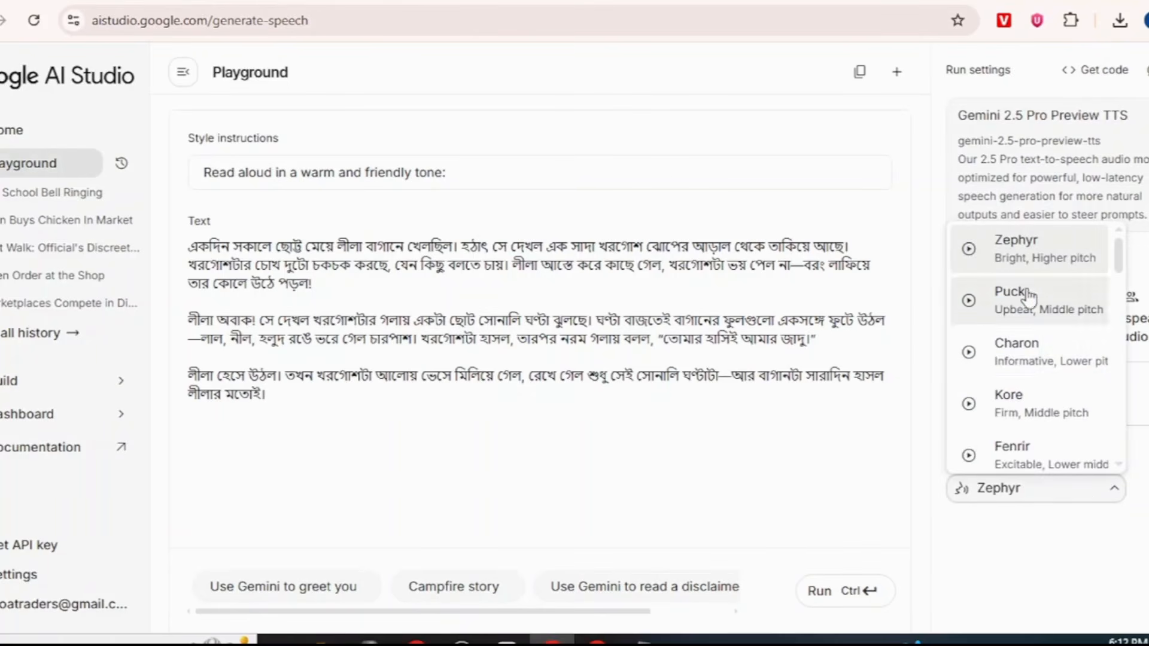
pyautogui.click(1034, 370)
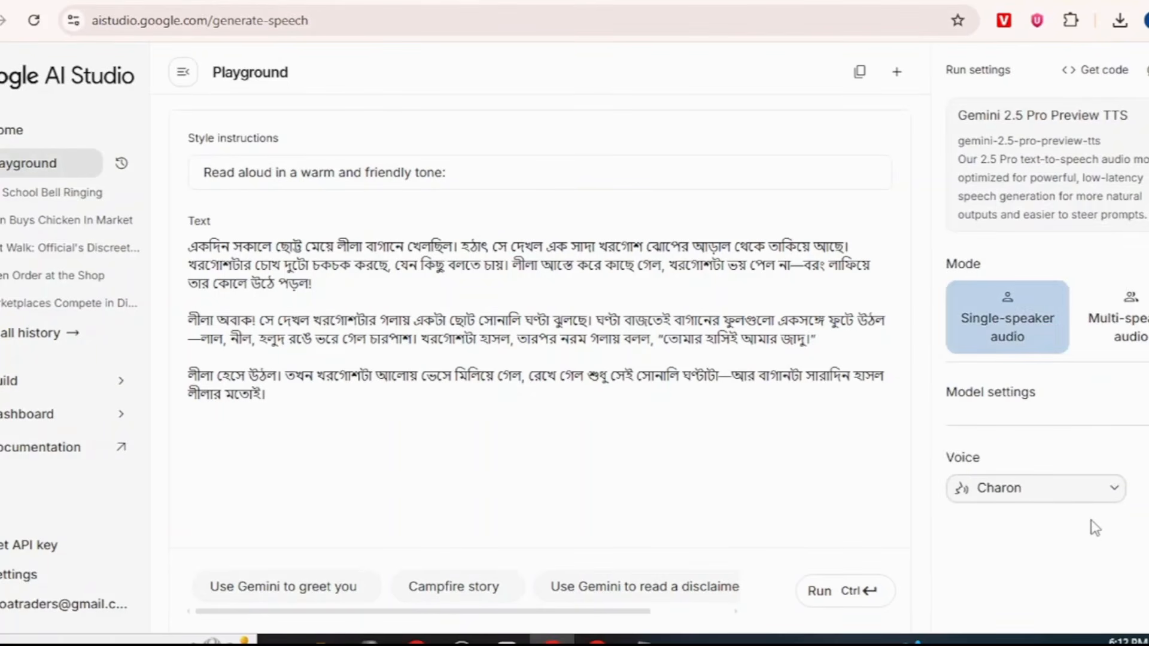
pyautogui.click(839, 596)
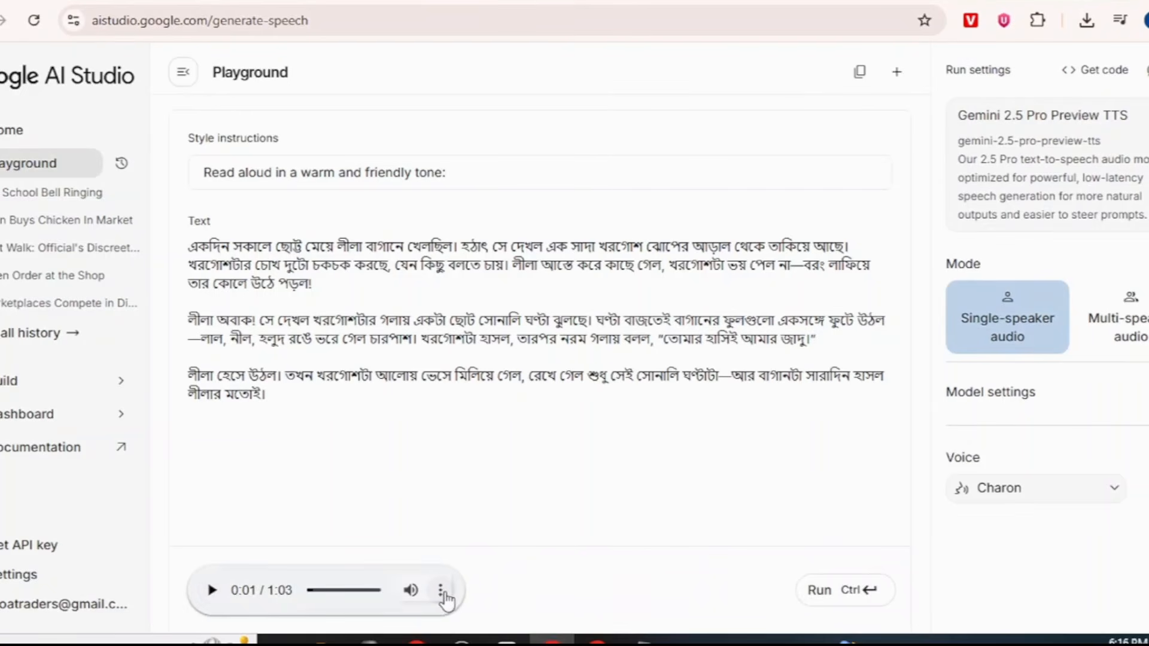
# Step: Download the generated speech audio of the Bengali story
pyautogui.click(442, 593)
pyautogui.click(390, 552)
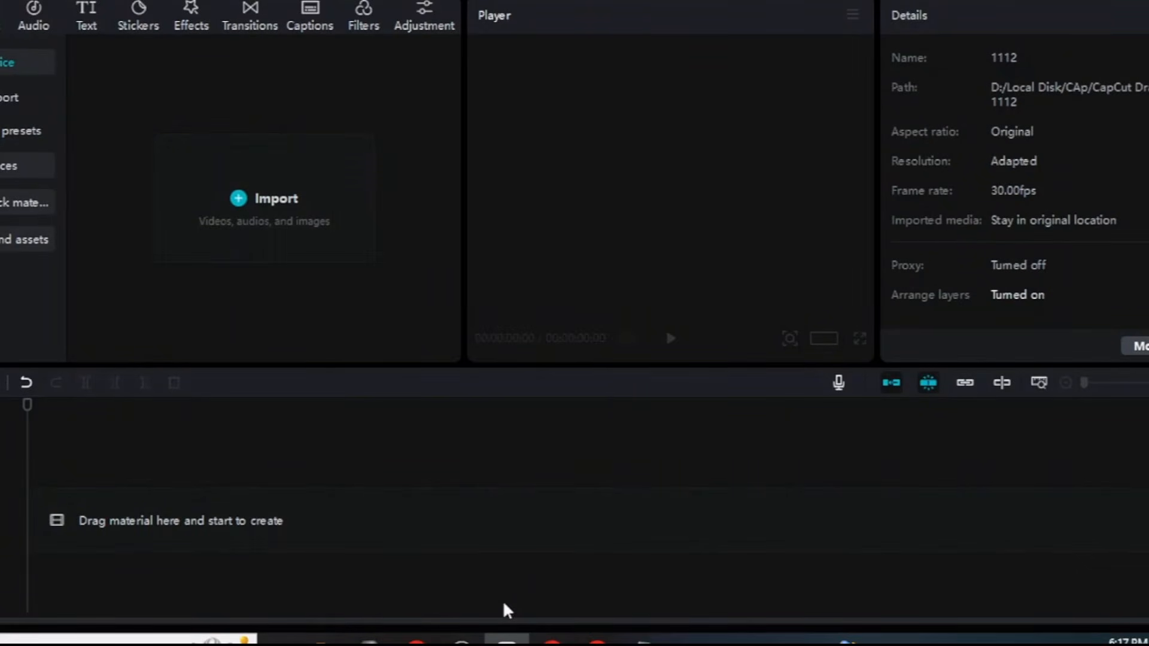
# Step: Switch to CapCut and import download.wav together with the seven Grok video clips from the Downloads folder
pyautogui.click(300, 223)
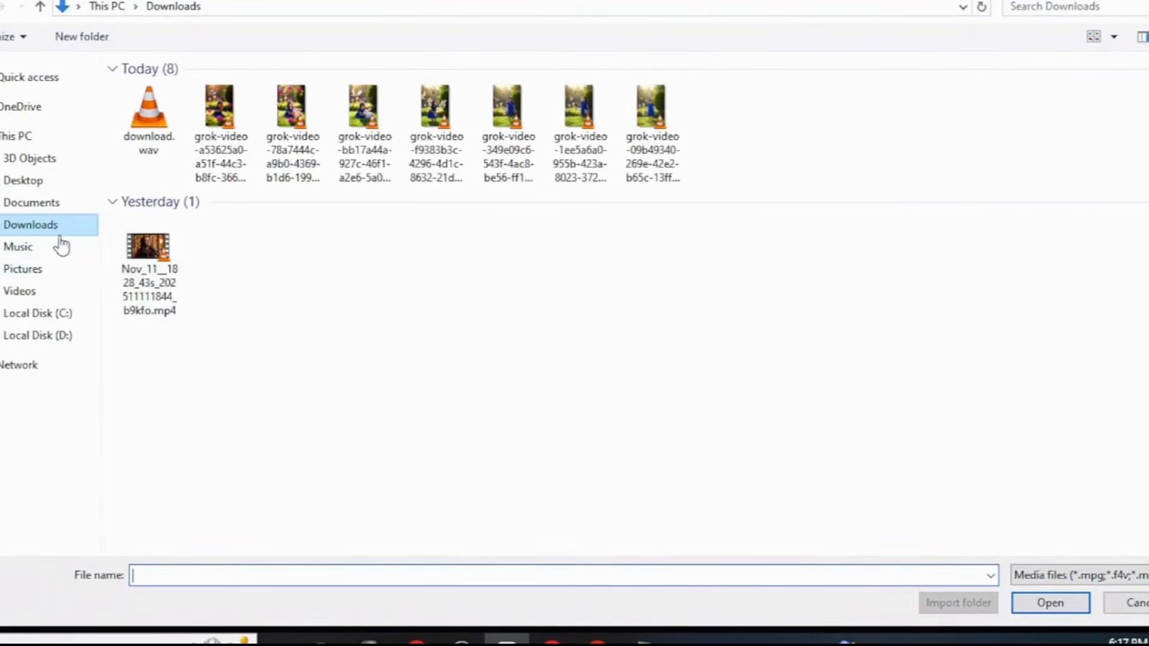
pyautogui.moveTo(772, 158); pyautogui.dragTo(148, 119)
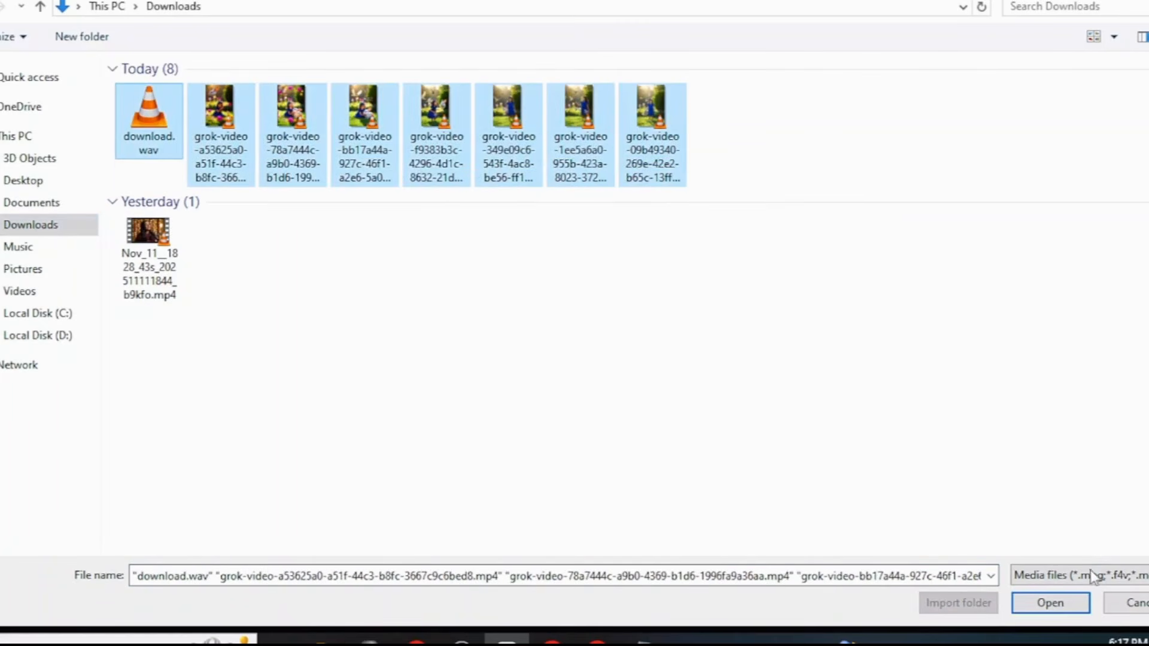
pyautogui.click(1050, 603)
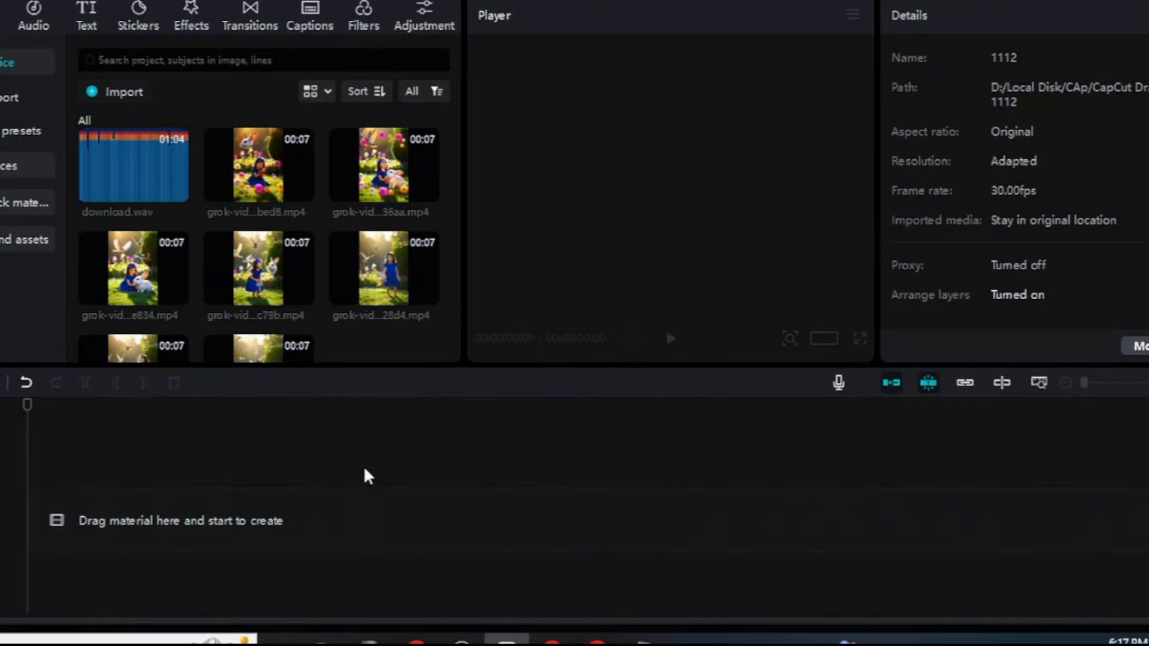
pyautogui.scroll(-2, 299, 317)
# Step: Set the playback speed of the first timeline clip to 1.0x and of the second clip to 1.9x
pyautogui.click(302, 317)
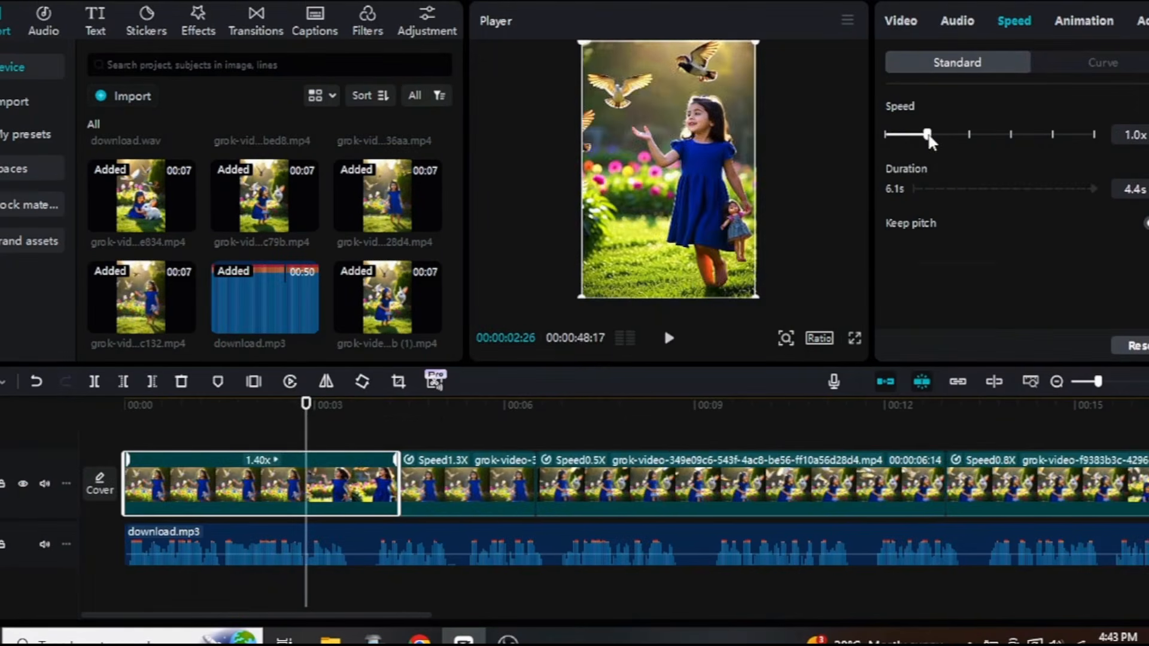
pyautogui.moveTo(302, 413); pyautogui.dragTo(539, 414)
pyautogui.click(583, 473)
pyautogui.moveTo(940, 135); pyautogui.dragTo(965, 143)
# Step: Set the playback speed of the third timeline clip to 2.0x and of the fourth clip to 1.9x
pyautogui.moveTo(539, 410); pyautogui.dragTo(644, 416)
pyautogui.click(688, 478)
pyautogui.moveTo(968, 141); pyautogui.dragTo(967, 146)
pyautogui.moveTo(644, 409); pyautogui.dragTo(785, 411)
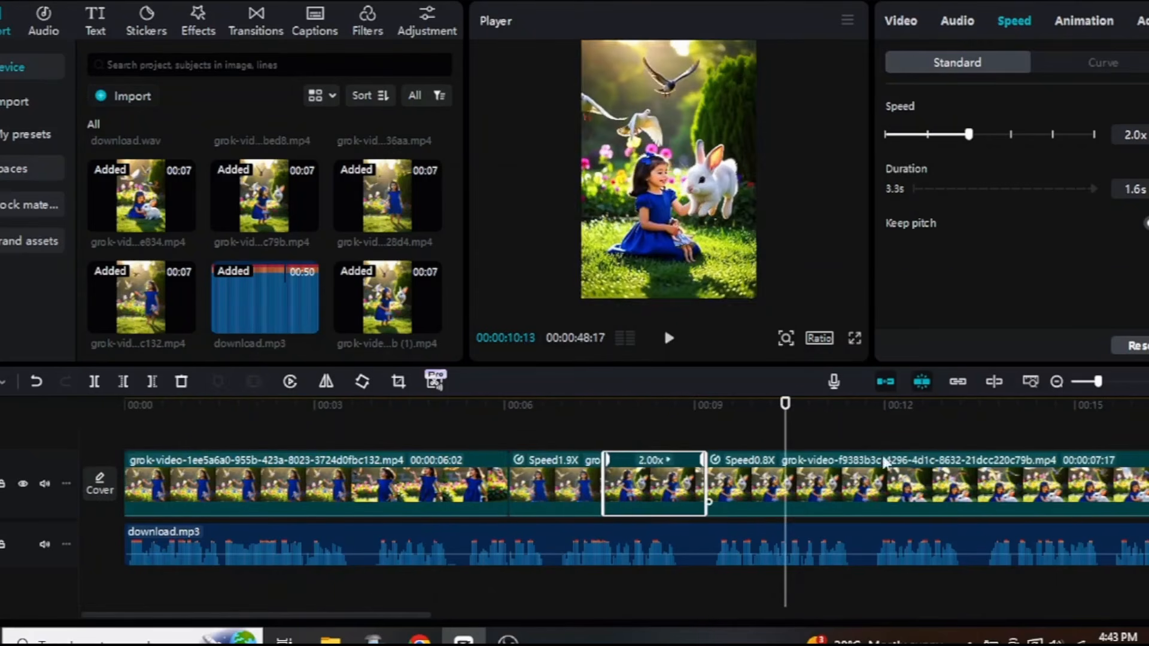
pyautogui.click(883, 461)
pyautogui.moveTo(989, 140); pyautogui.dragTo(968, 153)
pyautogui.moveTo(783, 412); pyautogui.dragTo(1148, 435)
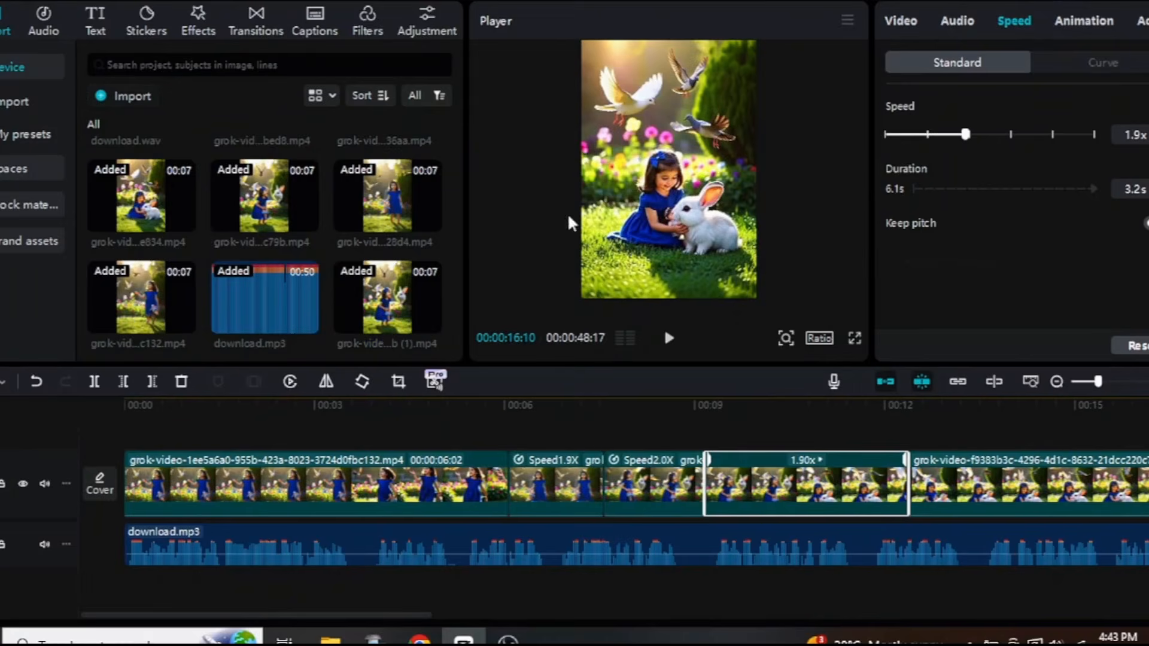
# Step: Review the project's video export settings and close them without exporting
pyautogui.hotkey('ctrl', 'e')
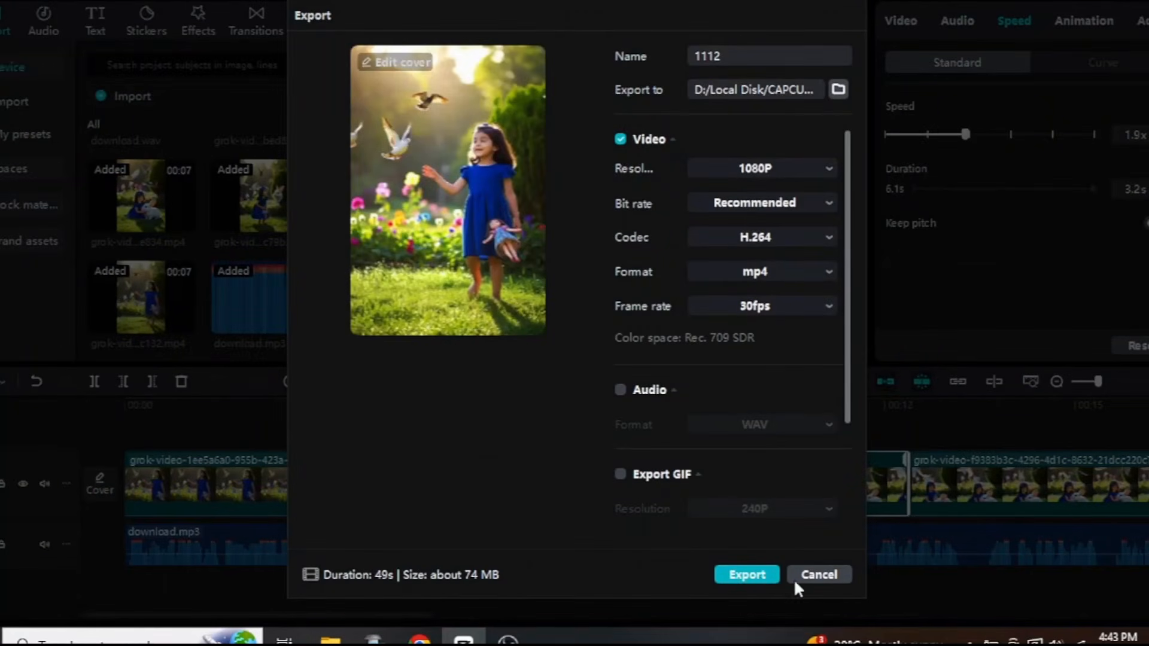
pyautogui.click(818, 574)
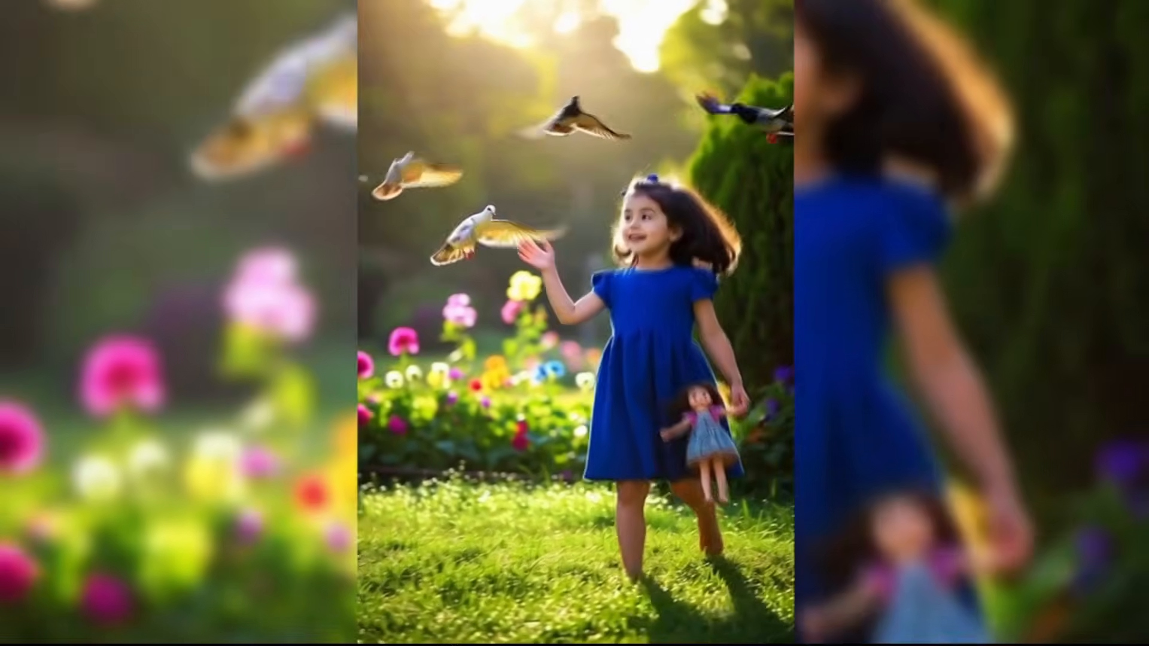